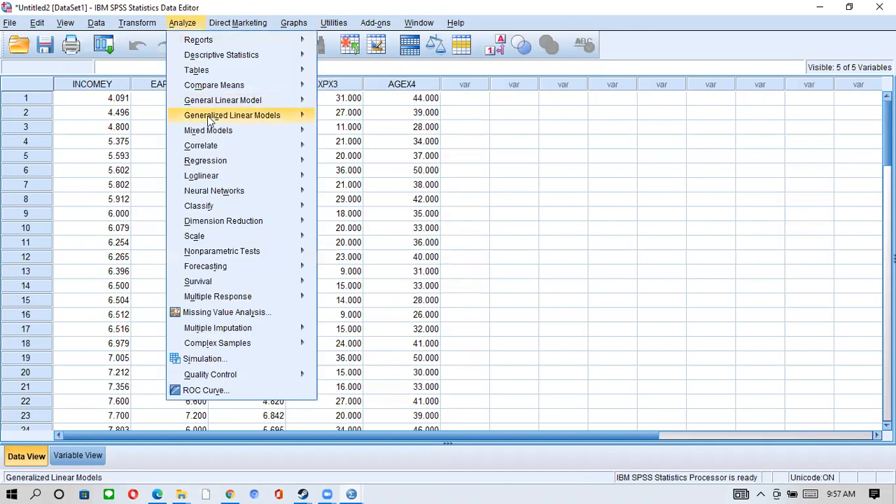
# - Set up a linear regression with INCOME (Y) as dependent and EARNS (X1), WEALTH (X2), EXP (X3) and AGE (X4) as independents
pyautogui.moveTo(278, 165)
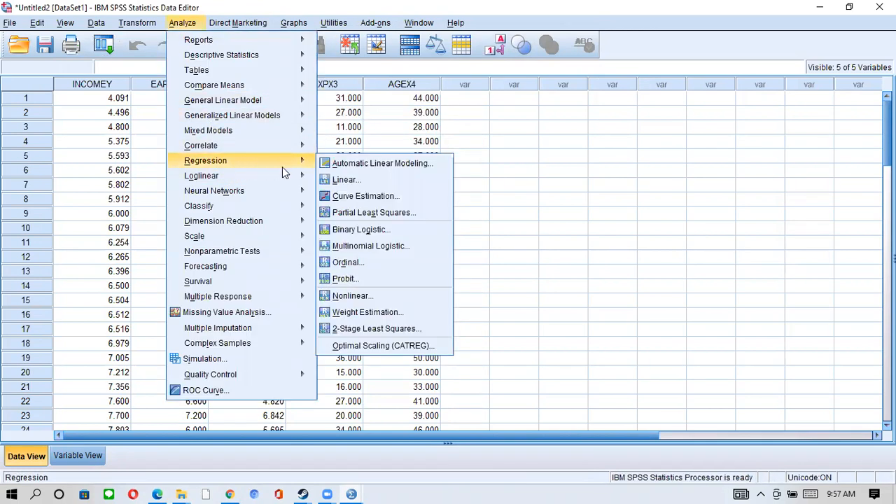
pyautogui.click(329, 175)
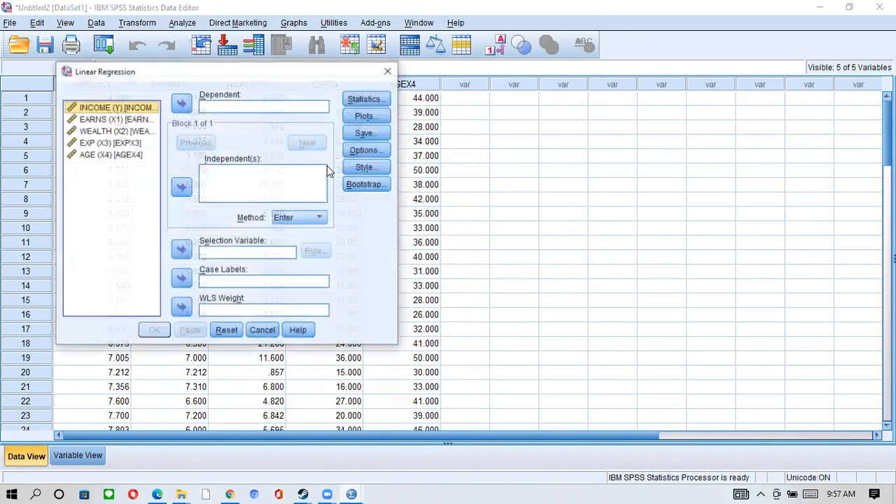
pyautogui.click(182, 103)
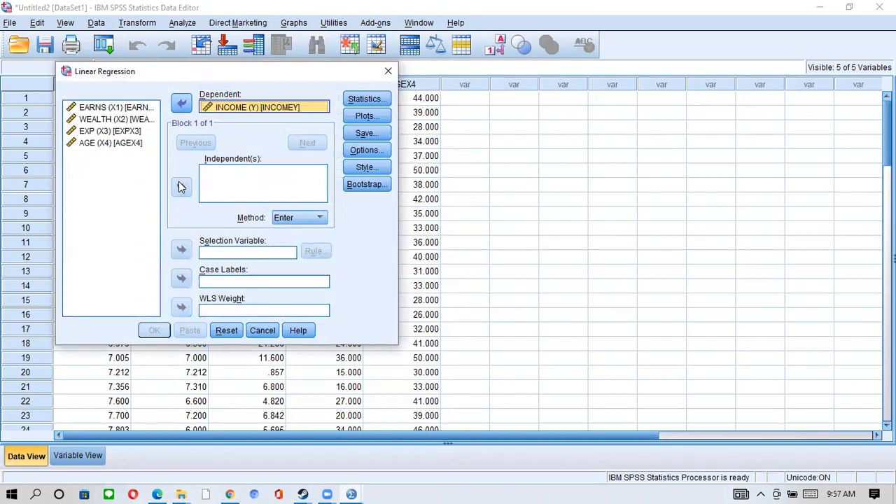
pyautogui.click(135, 109)
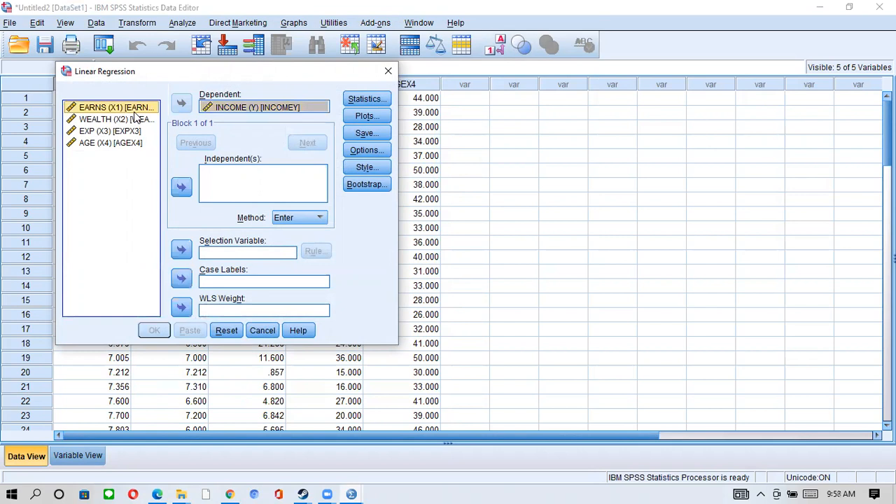
pyautogui.hotkey('ctrl', 'a')
pyautogui.click(182, 187)
# - Request a regression scatterplot with *SRESID on the Y axis and *ZPRED on the X axis
pyautogui.click(366, 115)
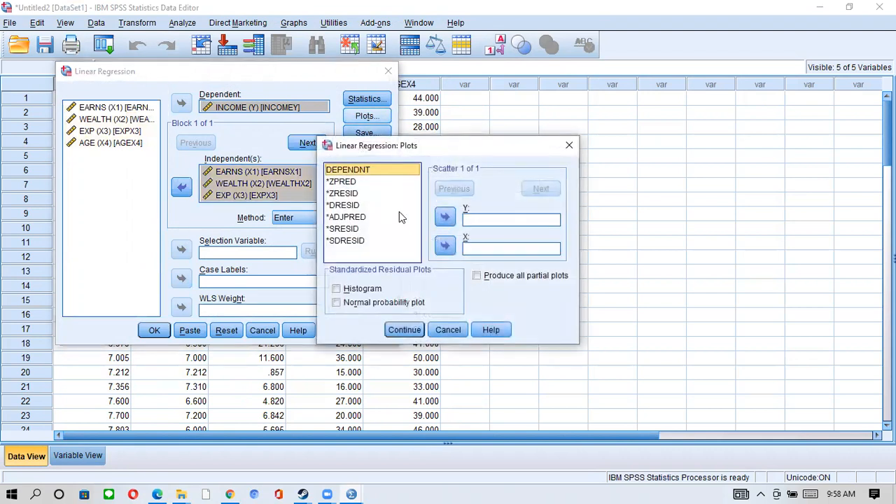
pyautogui.click(357, 229)
pyautogui.click(446, 218)
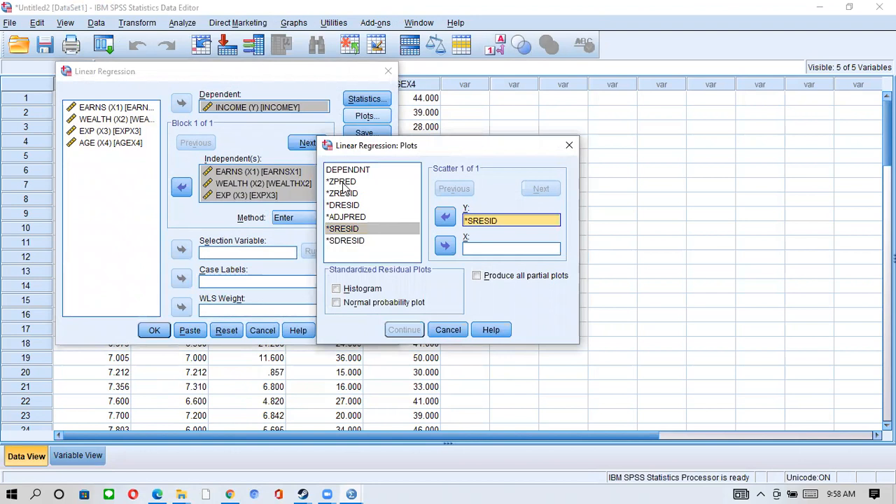
pyautogui.click(343, 182)
pyautogui.click(446, 246)
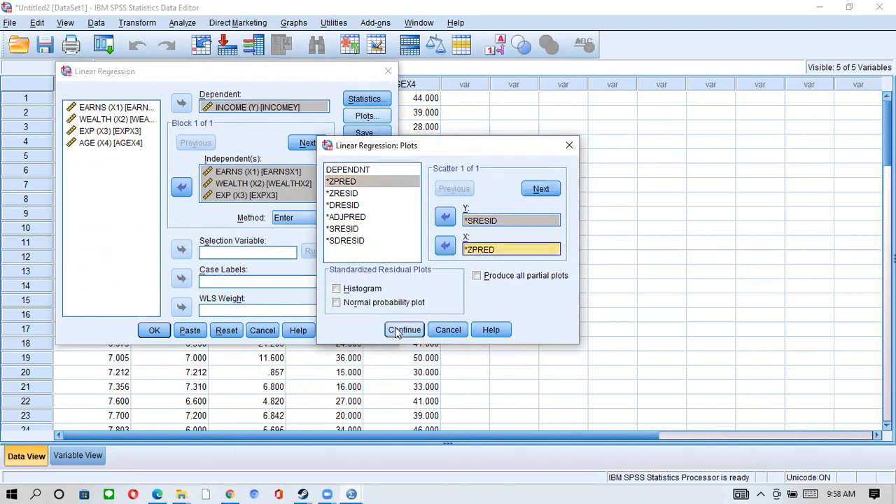
pyautogui.click(401, 329)
# - Include collinearity diagnostics in the regression statistics
pyautogui.click(364, 101)
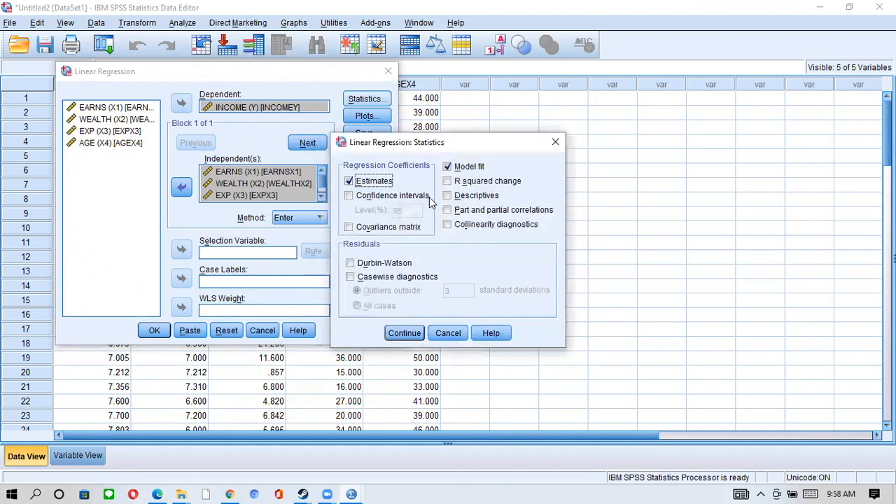
pyautogui.click(448, 224)
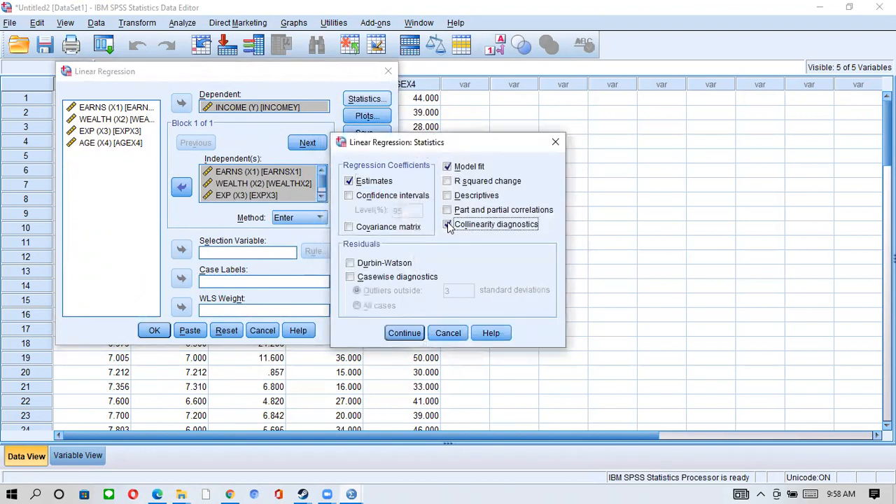
pyautogui.click(412, 333)
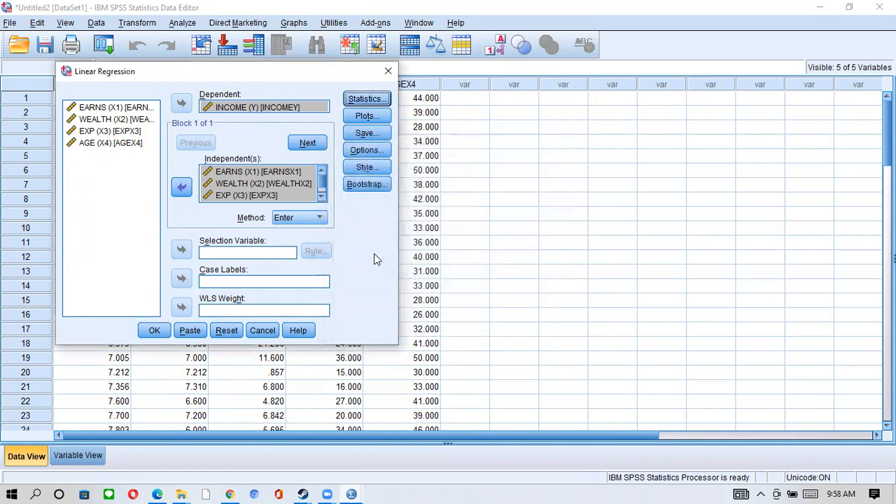
# - Save the unstandardized residuals as a new variable and run the regression
pyautogui.click(366, 133)
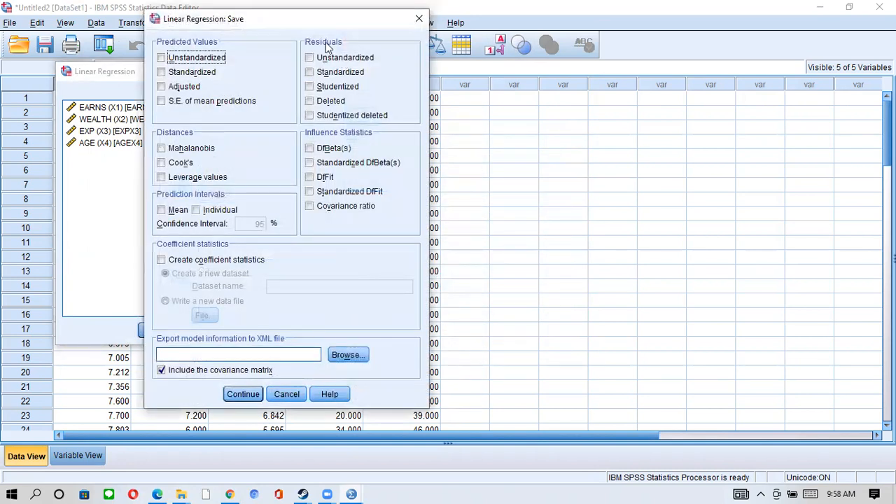
pyautogui.click(312, 58)
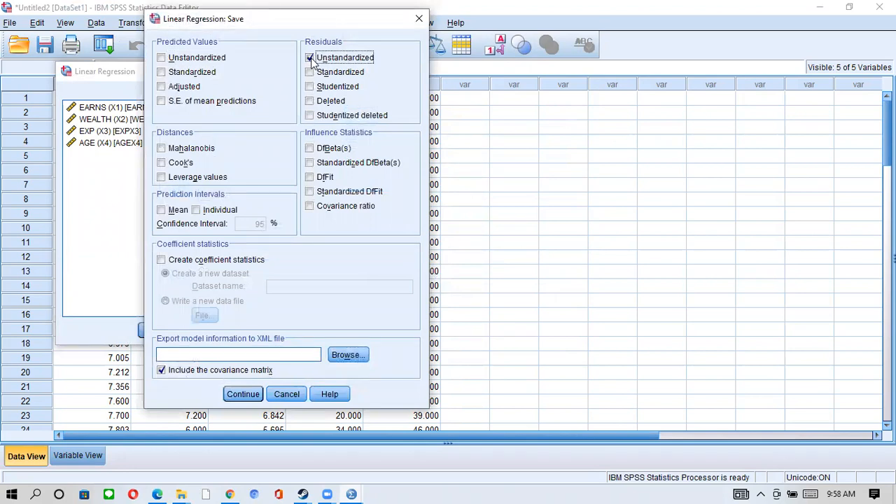
pyautogui.click(240, 394)
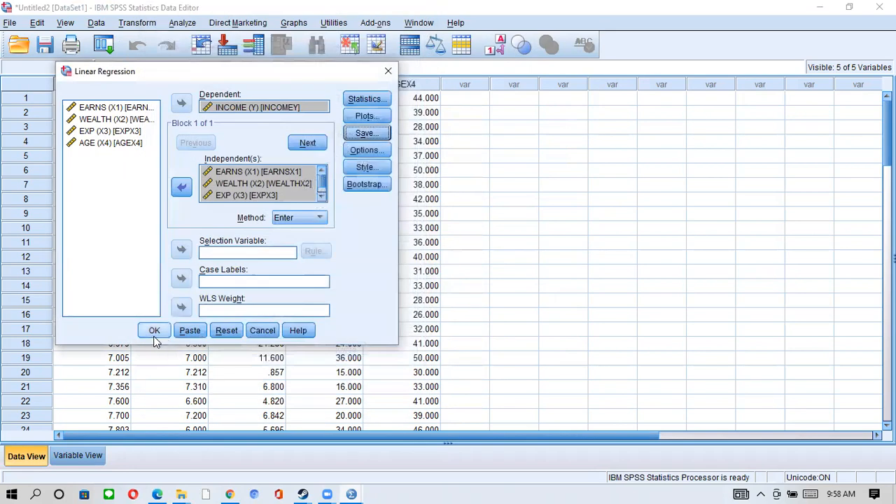
pyautogui.click(154, 332)
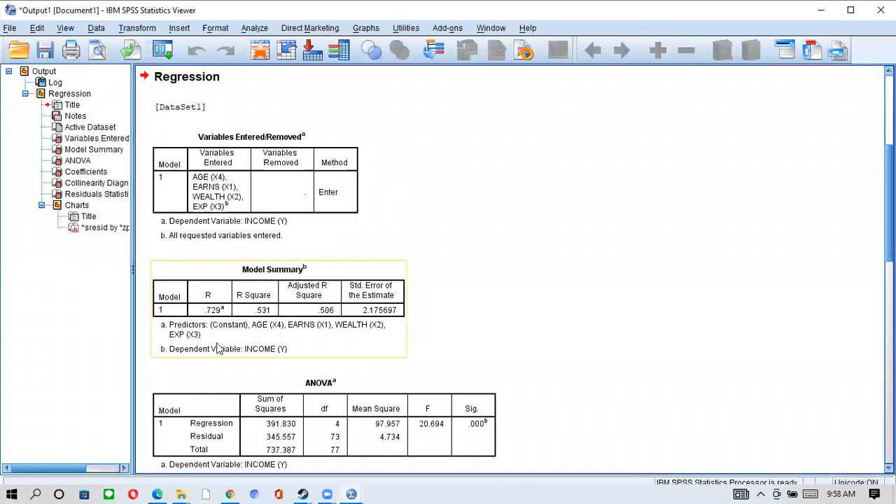
# - Run a one-sample Kolmogorov-Smirnov test of the unstandardized residual against the normal distribution and view its output table
pyautogui.click(826, 9)
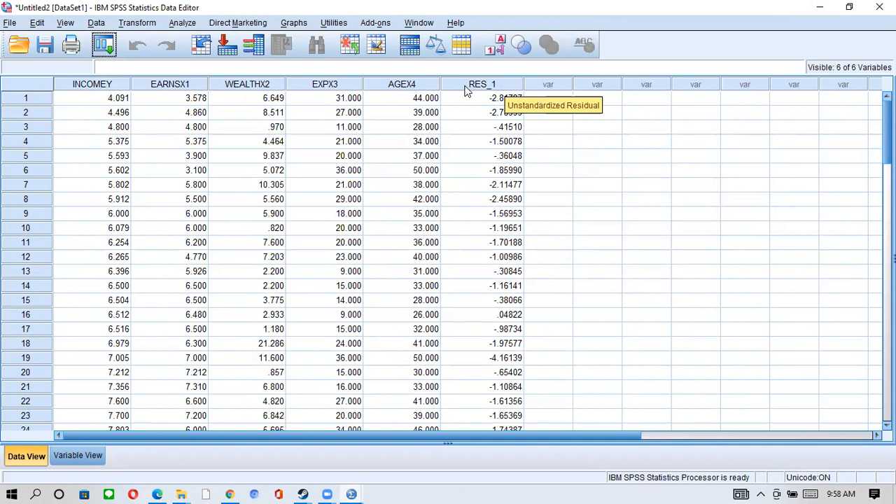
pyautogui.click(181, 24)
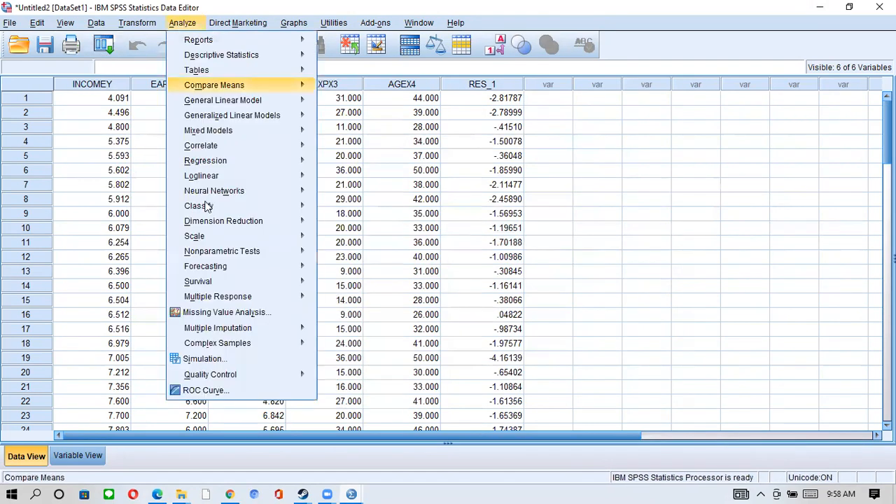
pyautogui.moveTo(250, 252)
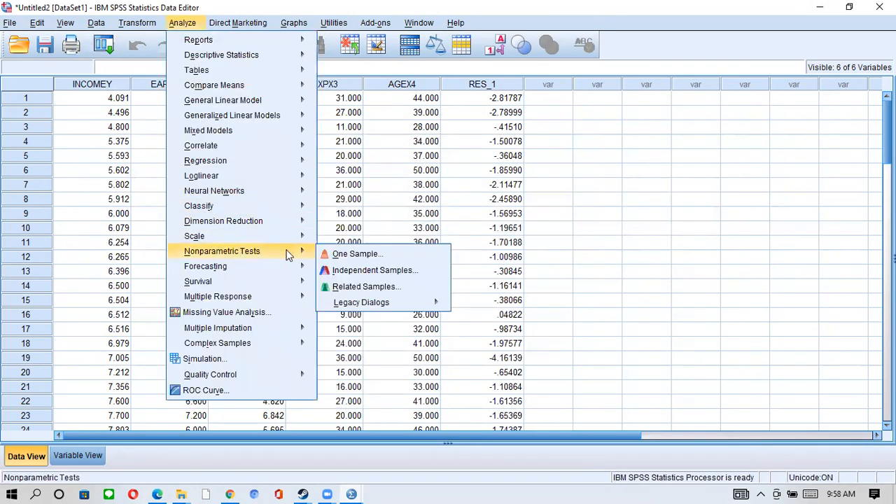
pyautogui.moveTo(385, 303)
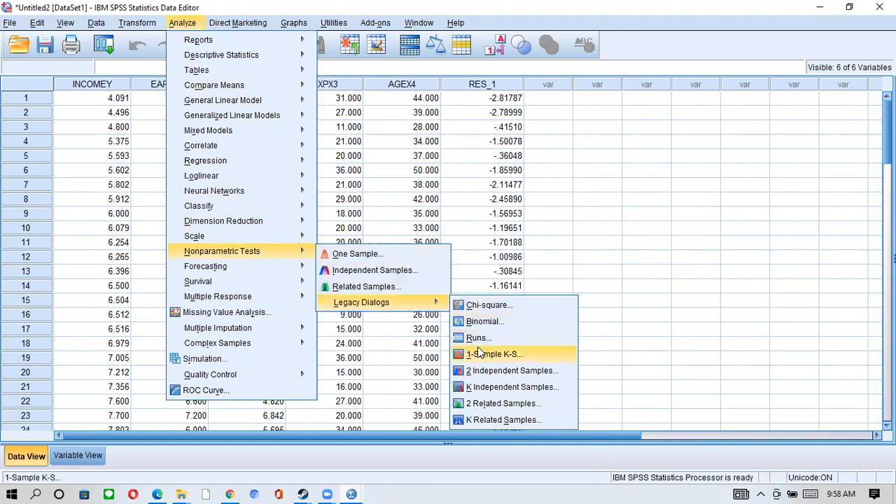
pyautogui.click(480, 355)
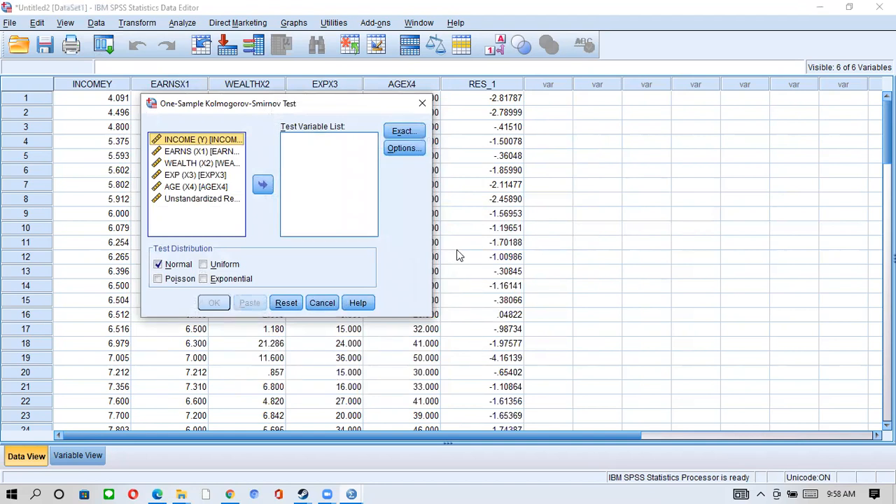
pyautogui.click(224, 201)
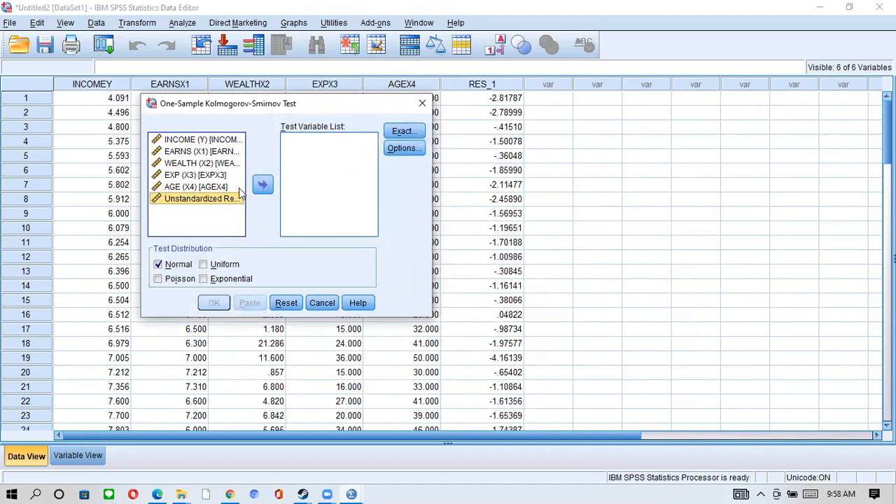
pyautogui.click(262, 185)
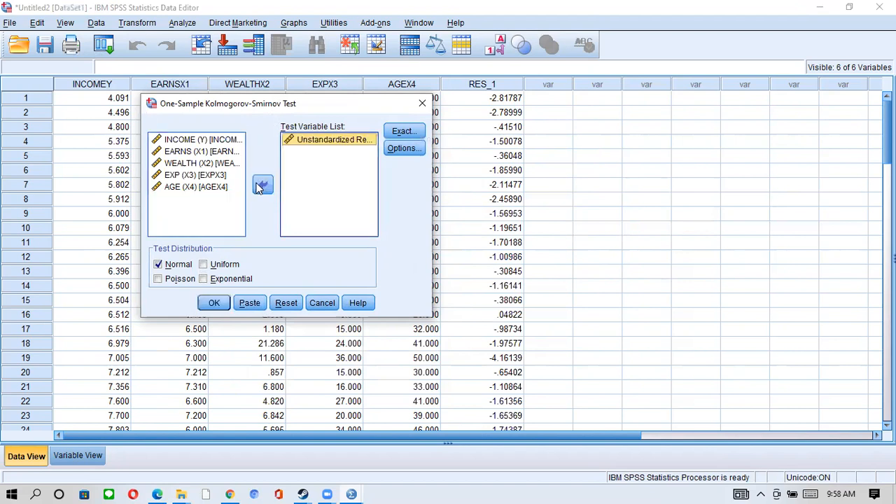
pyautogui.click(217, 302)
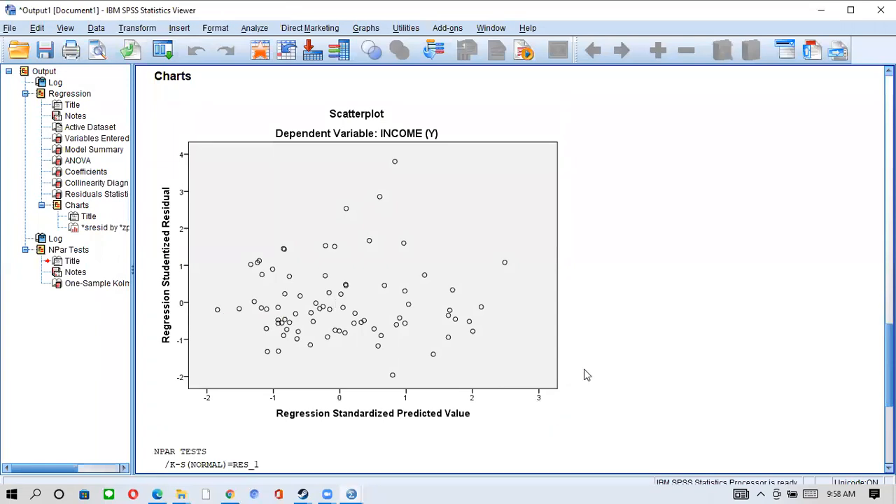
pyautogui.scroll(-5, 511, 266)
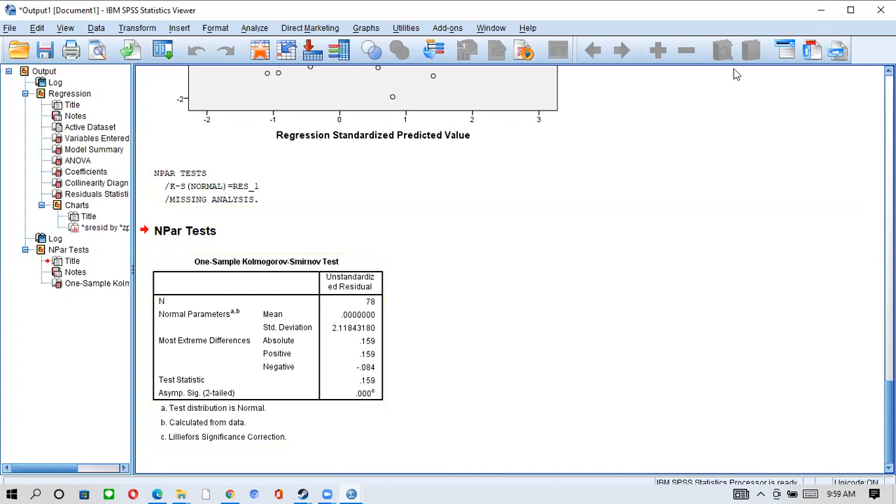
# - Set up another one-sample Kolmogorov-Smirnov test from the data editor and remove the unstandardized residual from its test variables
pyautogui.click(825, 8)
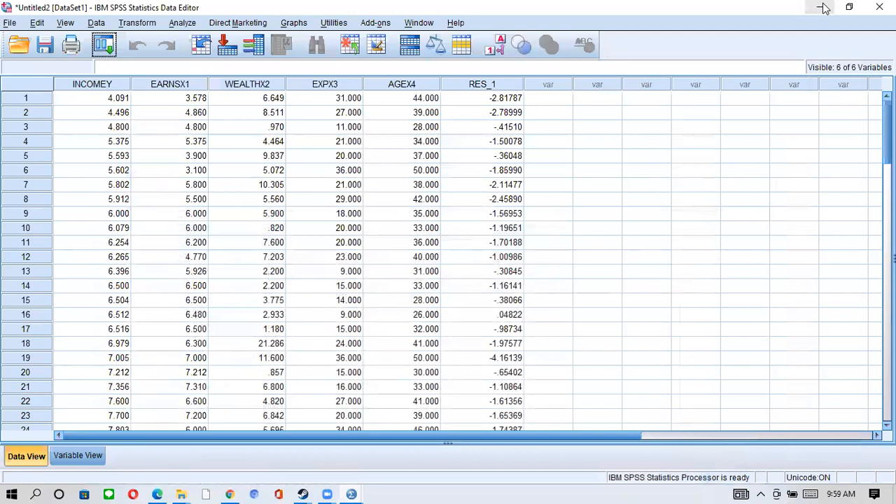
pyautogui.click(184, 24)
pyautogui.moveTo(265, 249)
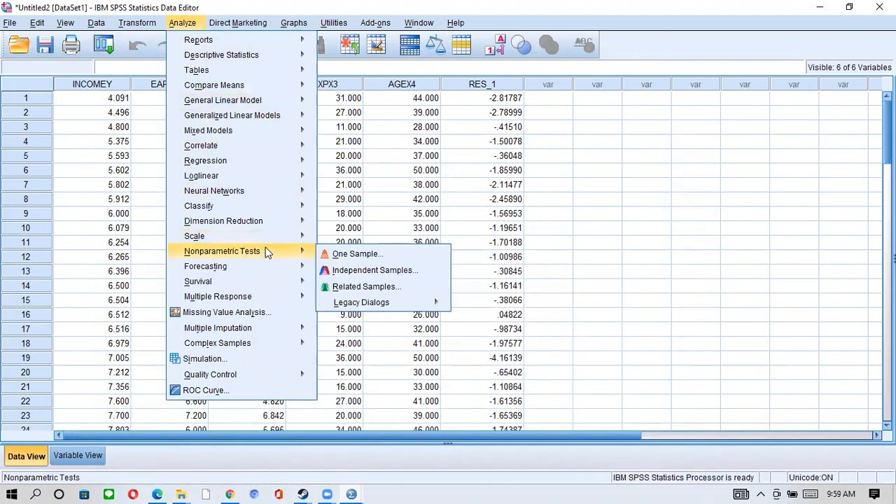
pyautogui.moveTo(372, 302)
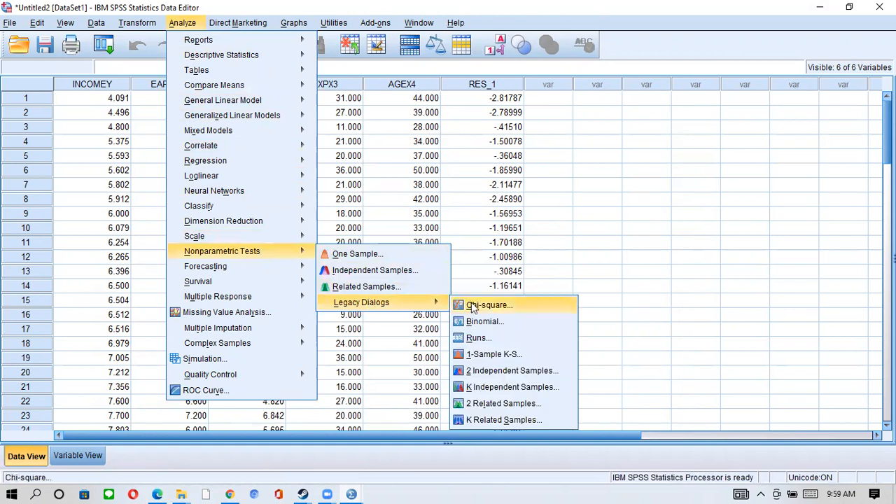
pyautogui.click(494, 354)
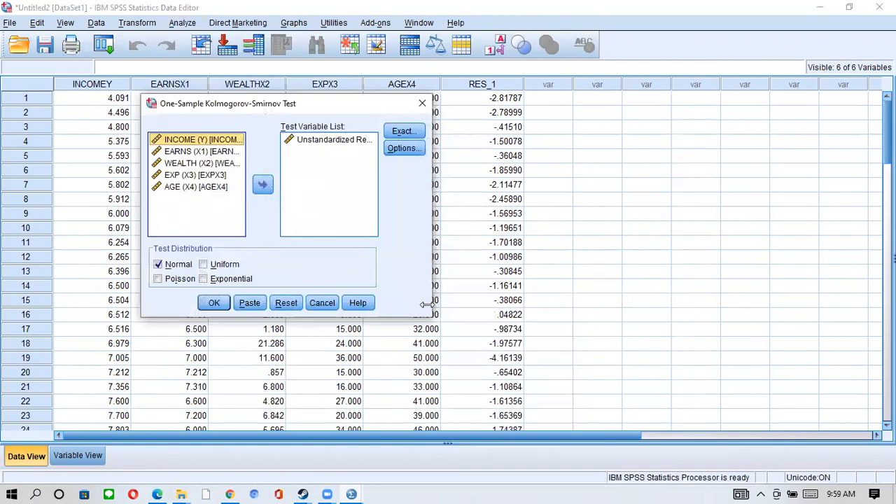
pyautogui.click(323, 140)
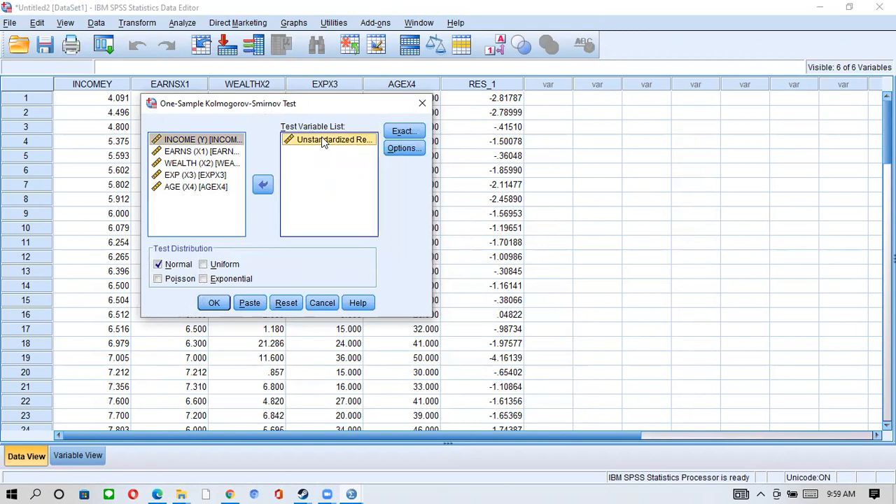
pyautogui.click(264, 185)
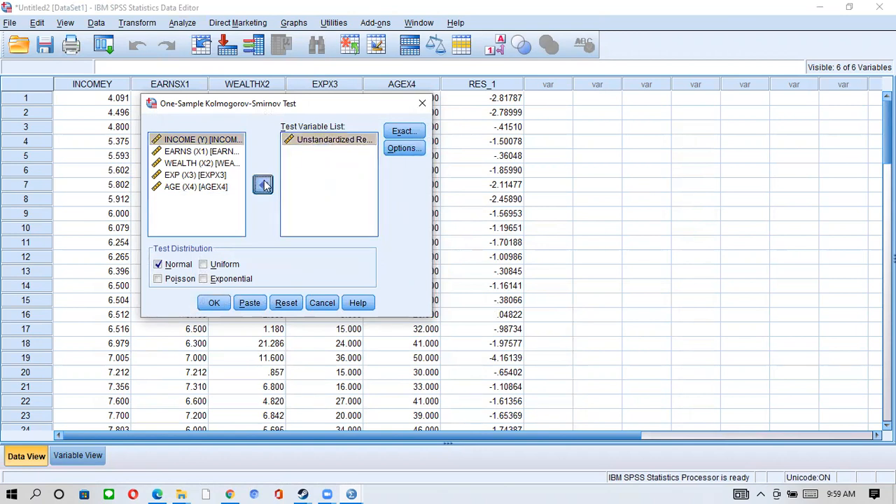
# - Add INCOME (Y), EARNS (X1), WEALTH (X2), EXP (X3) and AGE (X4) as test variables and run the Kolmogorov-Smirnov normality test
pyautogui.click(219, 144)
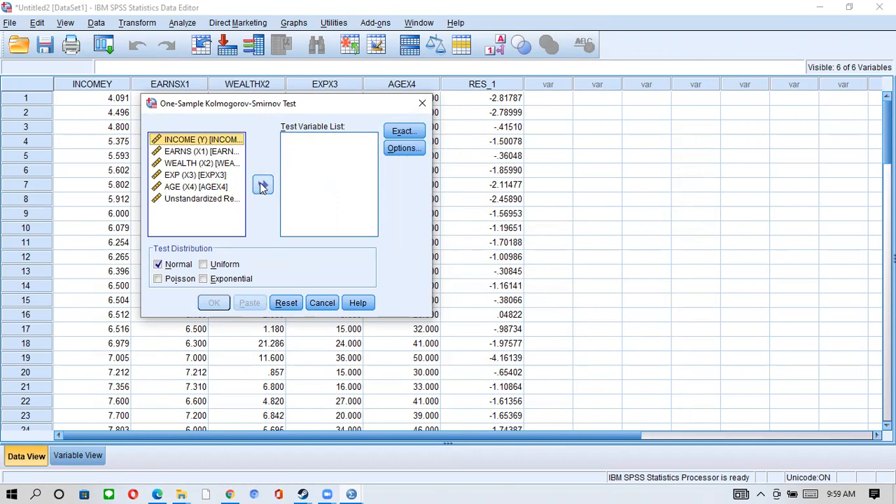
pyautogui.click(263, 185)
pyautogui.click(221, 140)
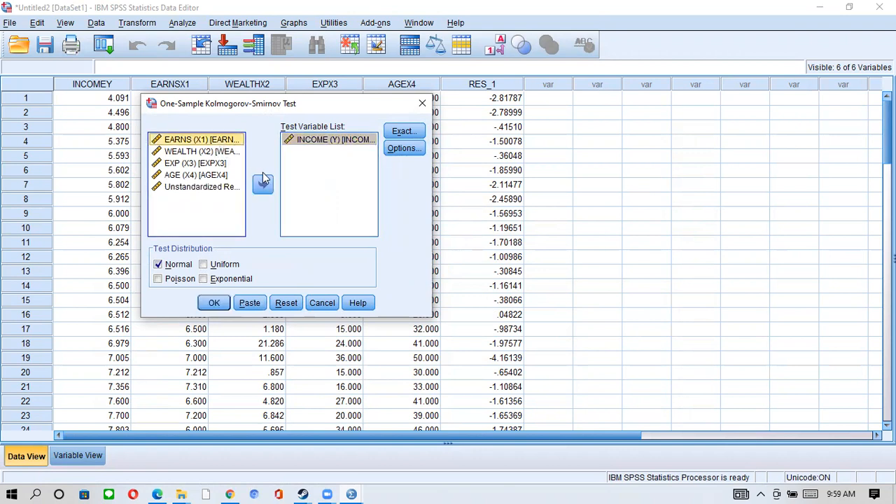
pyautogui.click(263, 184)
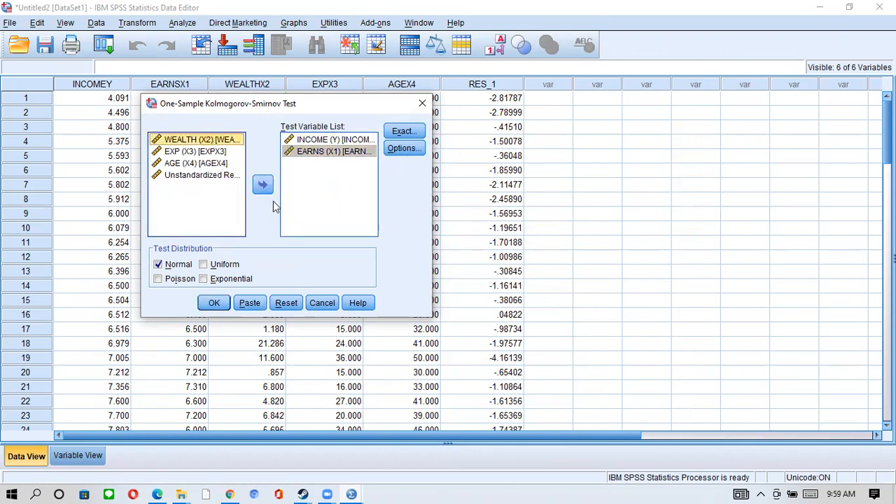
pyautogui.click(262, 186)
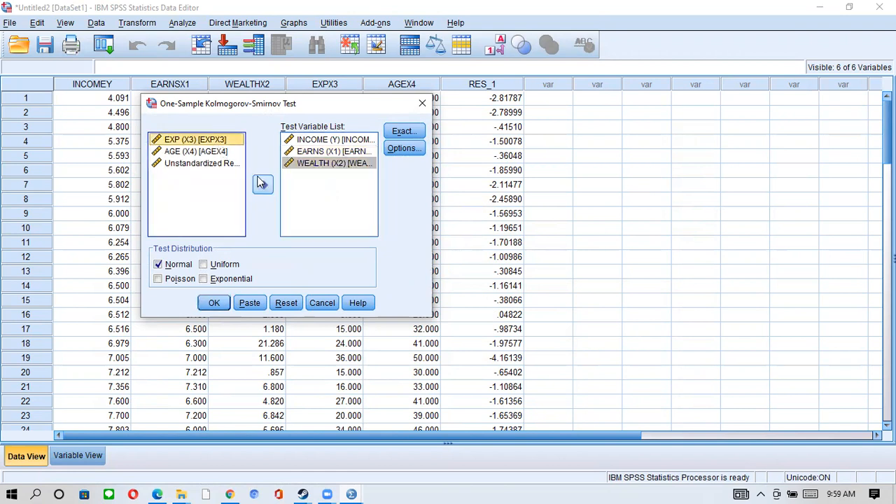
pyautogui.click(258, 180)
pyautogui.click(214, 140)
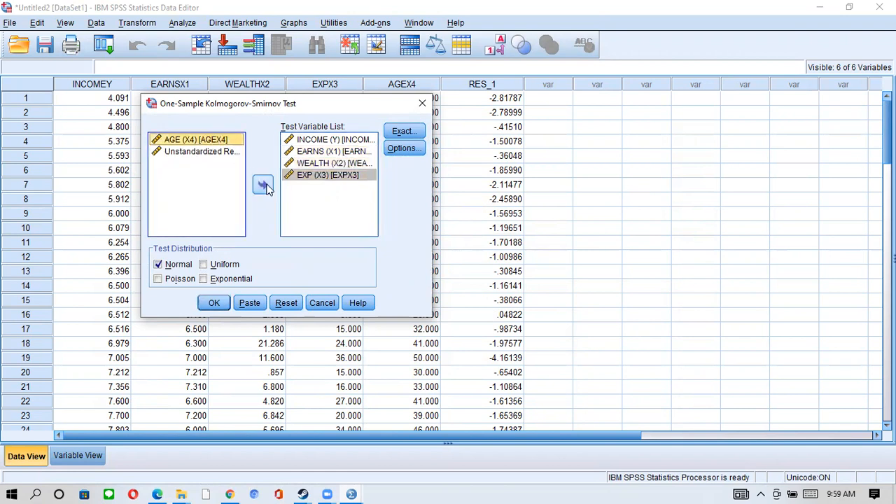
pyautogui.click(260, 184)
pyautogui.click(212, 304)
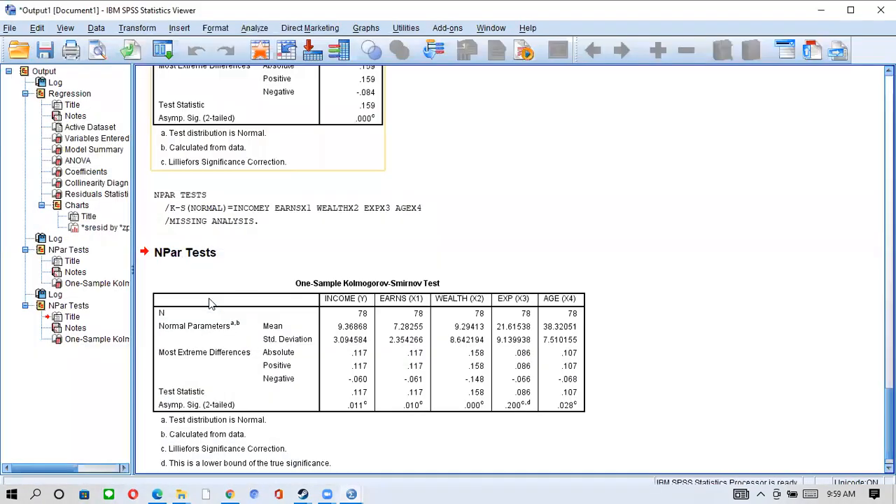
# - Create a histogram of INCOME (Y) with the normal curve displayed and view the chart in the output
pyautogui.click(212, 303)
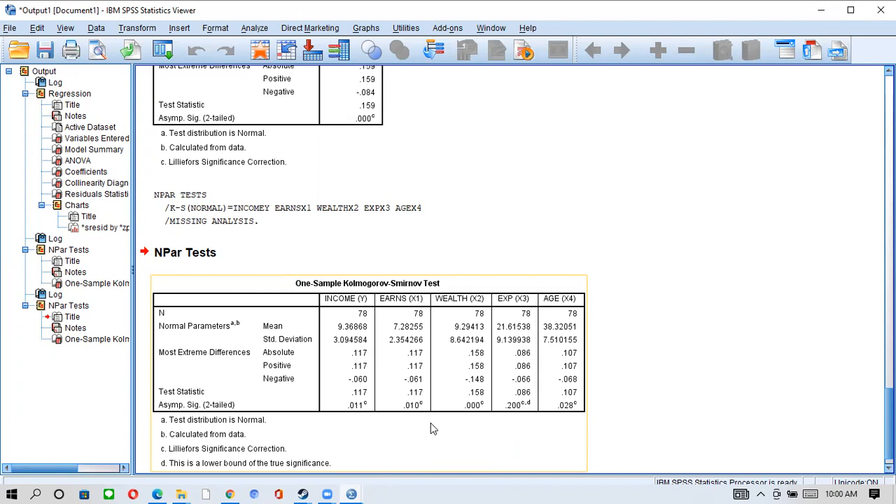
pyautogui.click(819, 18)
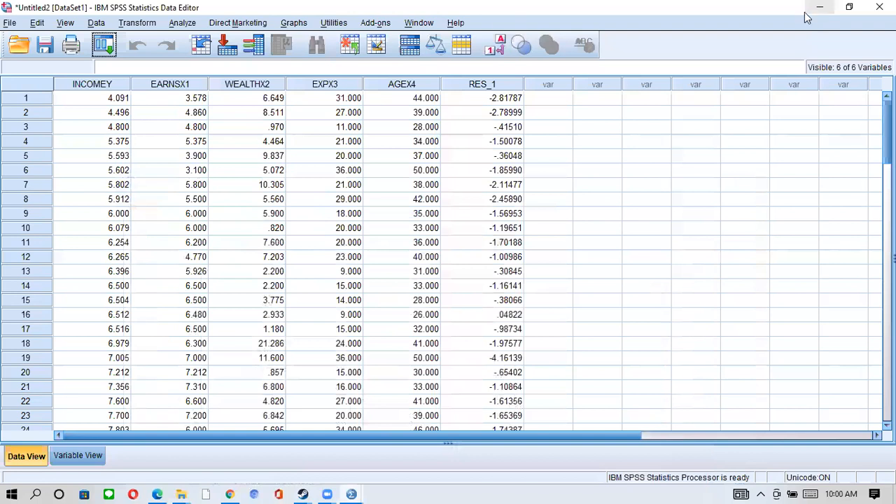
pyautogui.click(291, 24)
pyautogui.moveTo(322, 107)
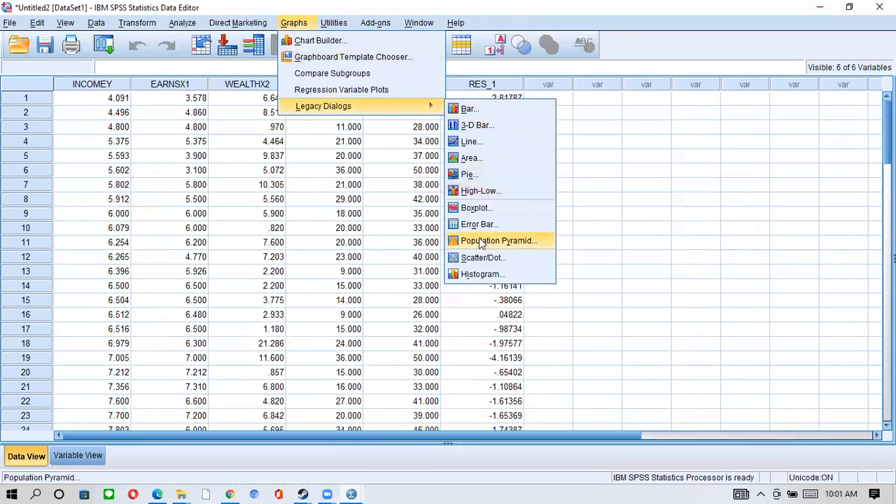
pyautogui.click(481, 274)
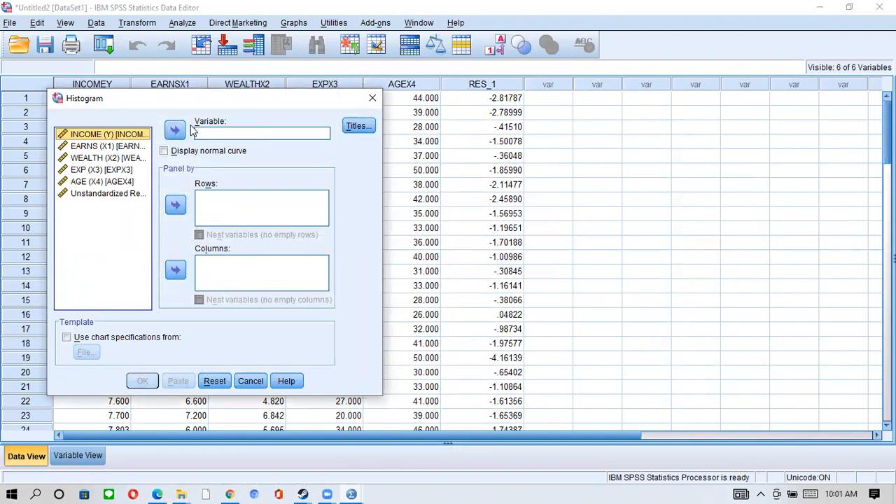
pyautogui.click(175, 131)
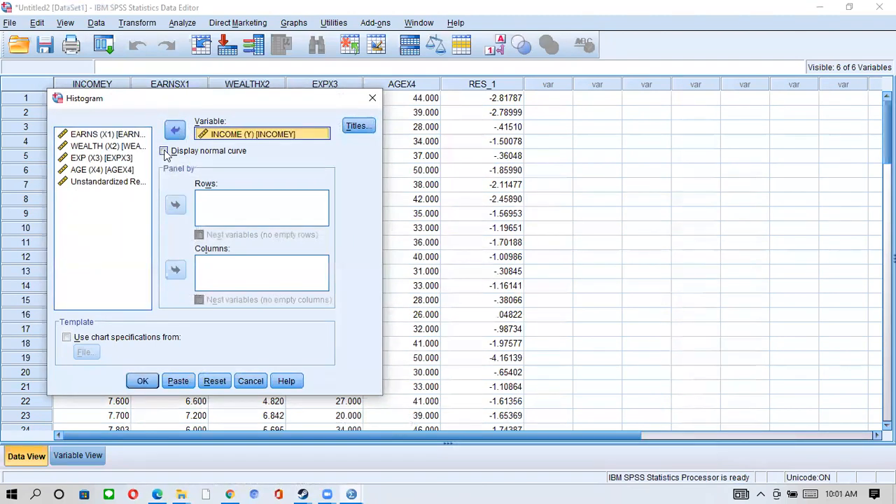
pyautogui.click(165, 152)
pyautogui.click(142, 380)
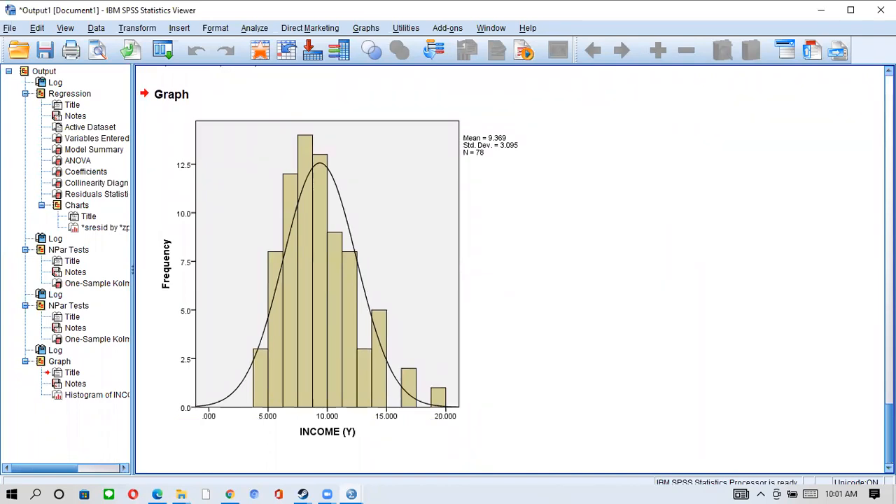
pyautogui.click(397, 339)
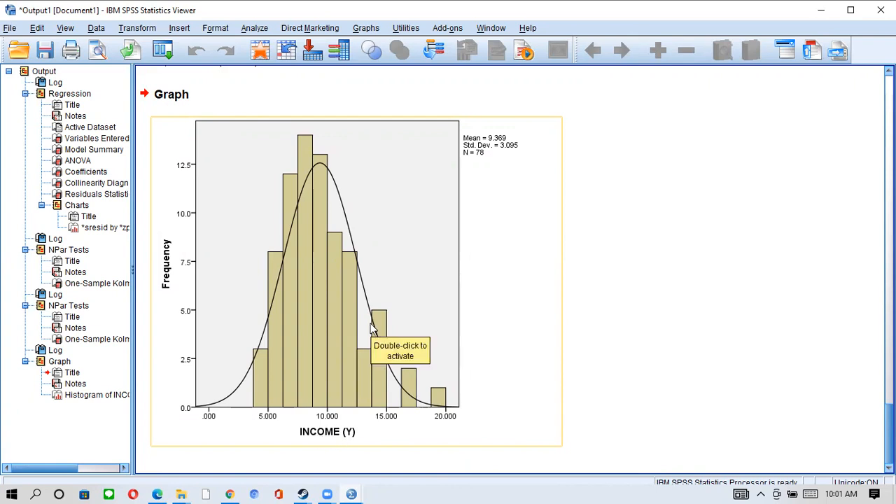
# - Plot a histogram of EARNS (X1) with its normal curve in place of INCOME (Y) and view the resulting chart
pyautogui.click(821, 10)
pyautogui.click(294, 22)
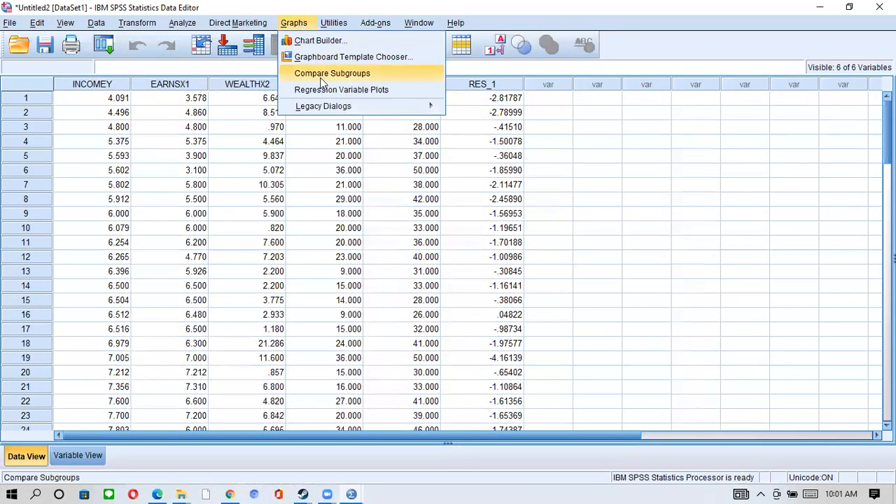
pyautogui.moveTo(325, 107)
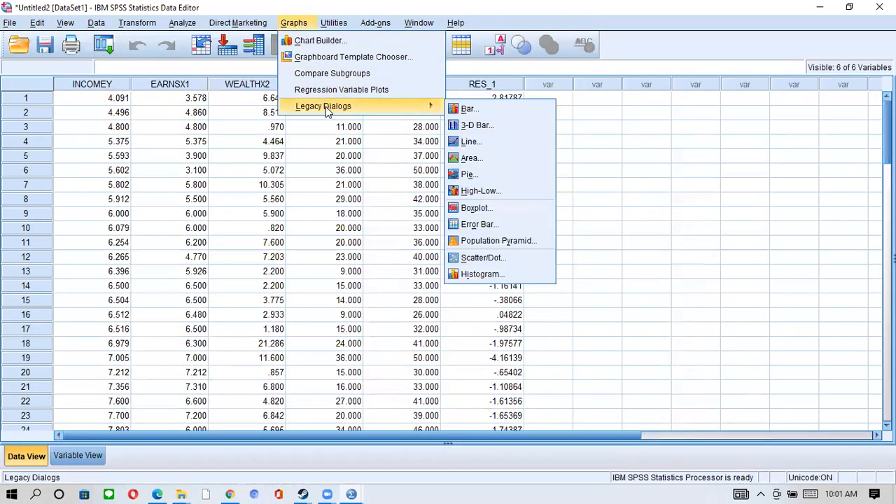
pyautogui.click(479, 273)
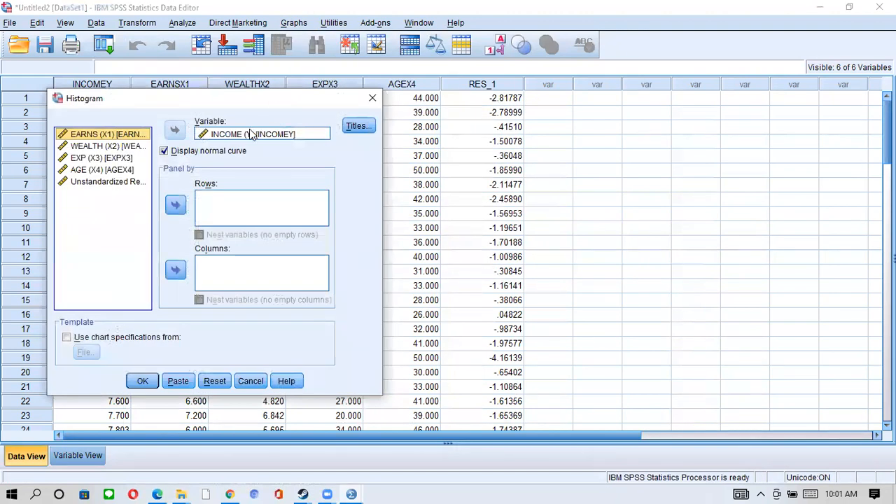
pyautogui.click(197, 132)
pyautogui.click(175, 130)
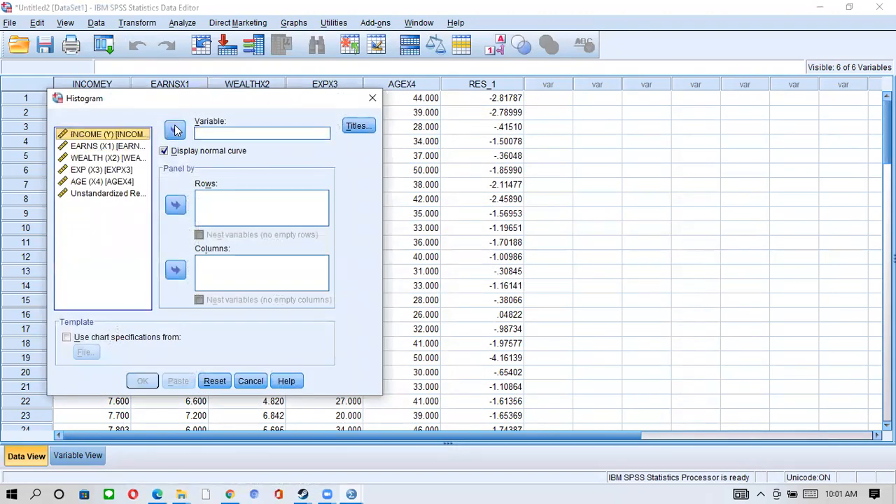
pyautogui.click(123, 147)
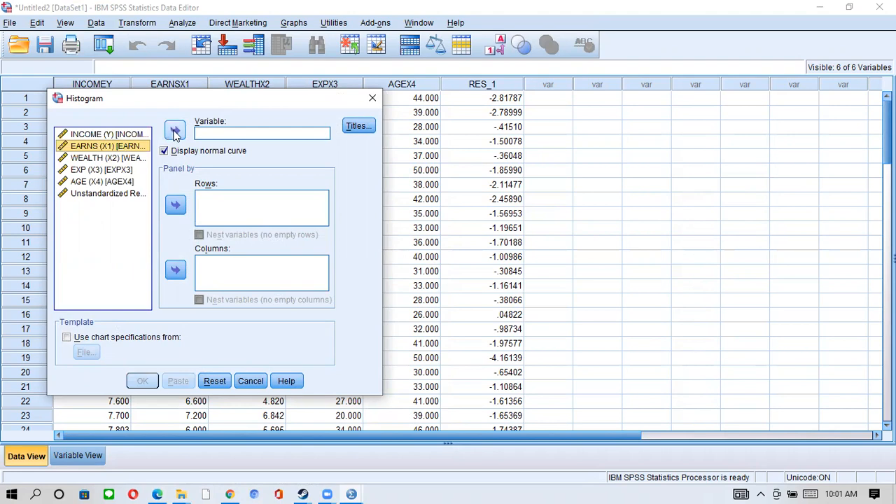
pyautogui.click(175, 131)
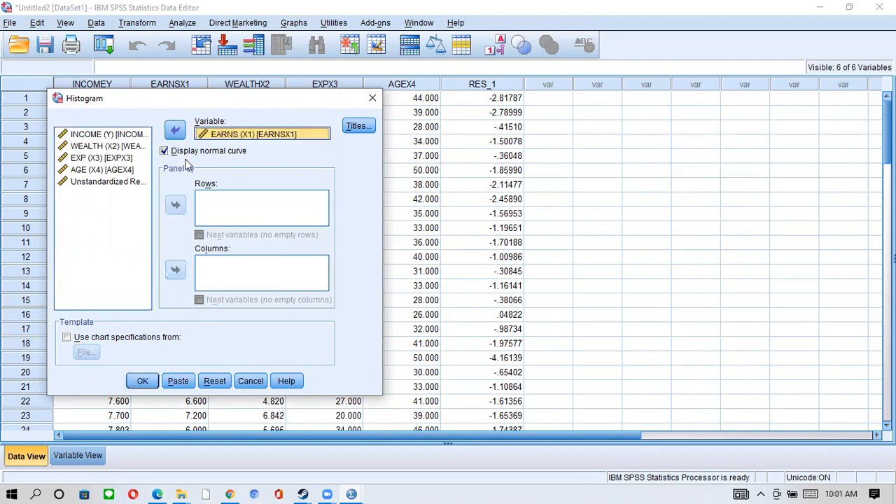
pyautogui.click(142, 381)
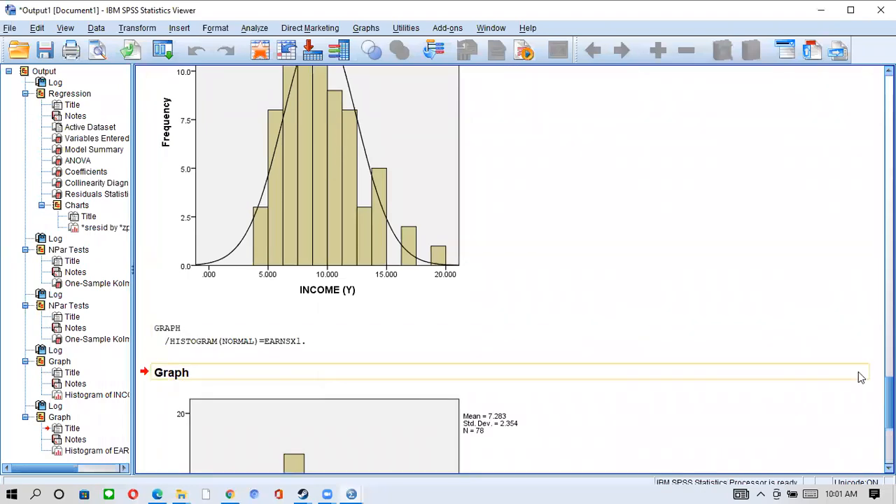
pyautogui.click(550, 350)
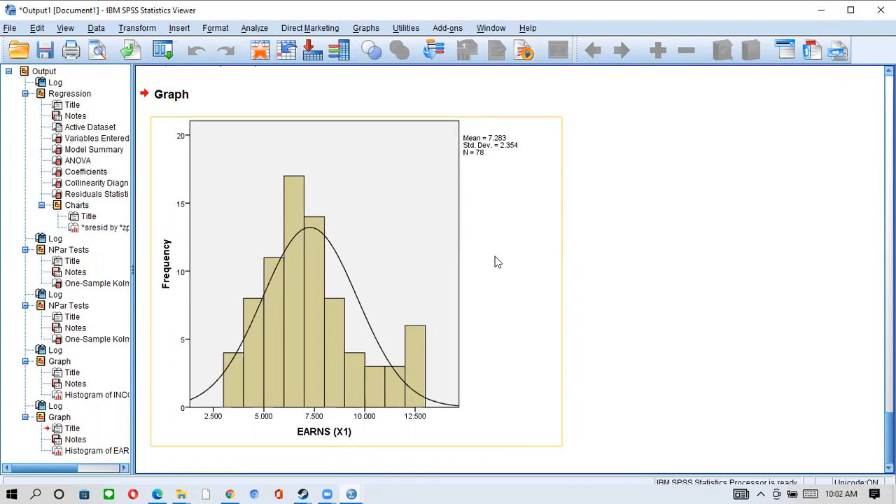
# - Replace EARNS (X1) with WEALTH (X2) as the histogram variable, generate the chart with a normal curve, and view it
pyautogui.click(815, 10)
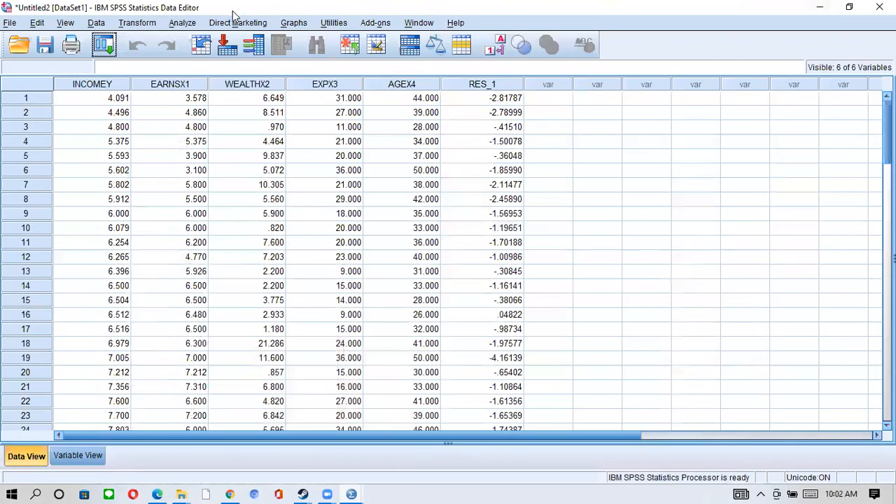
pyautogui.click(293, 22)
pyautogui.moveTo(317, 110)
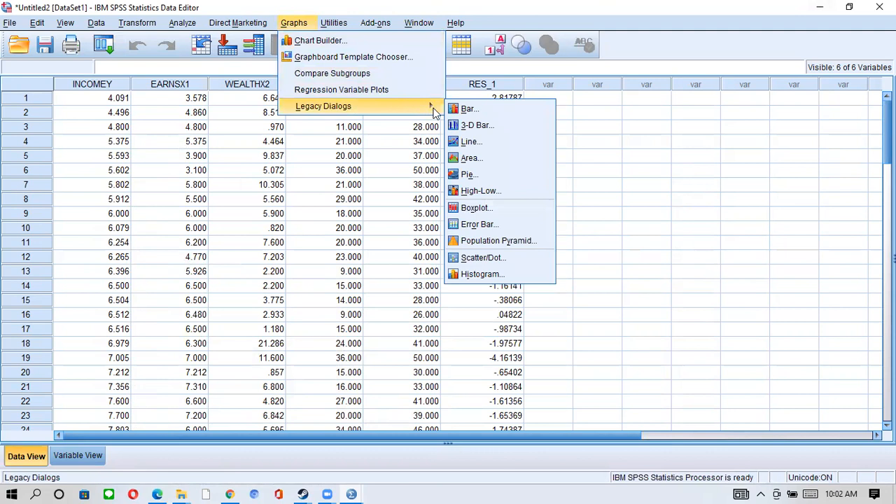
pyautogui.click(455, 277)
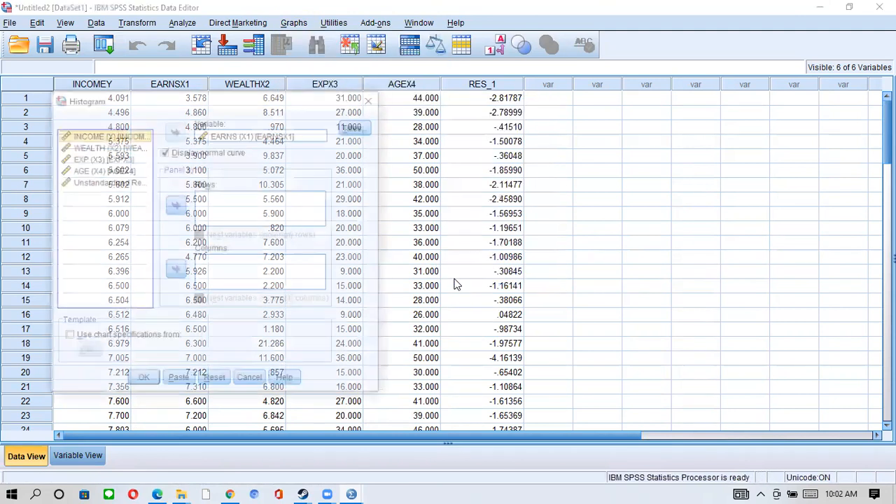
pyautogui.click(219, 137)
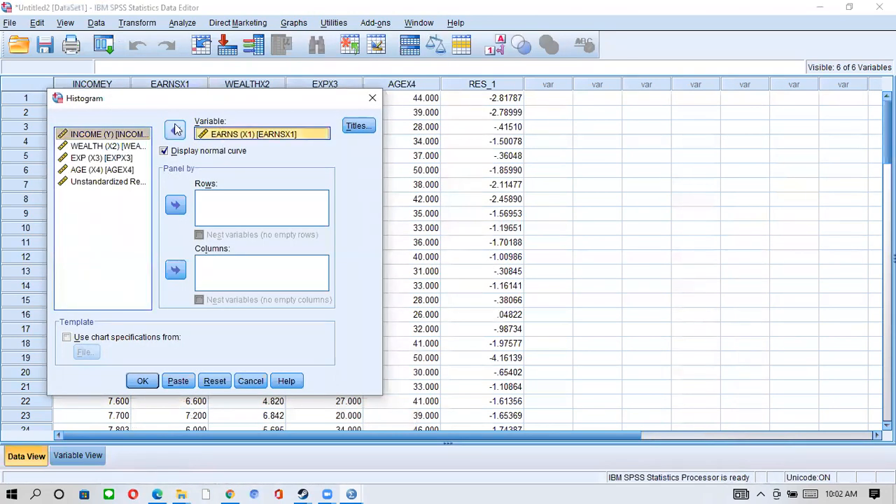
pyautogui.click(177, 130)
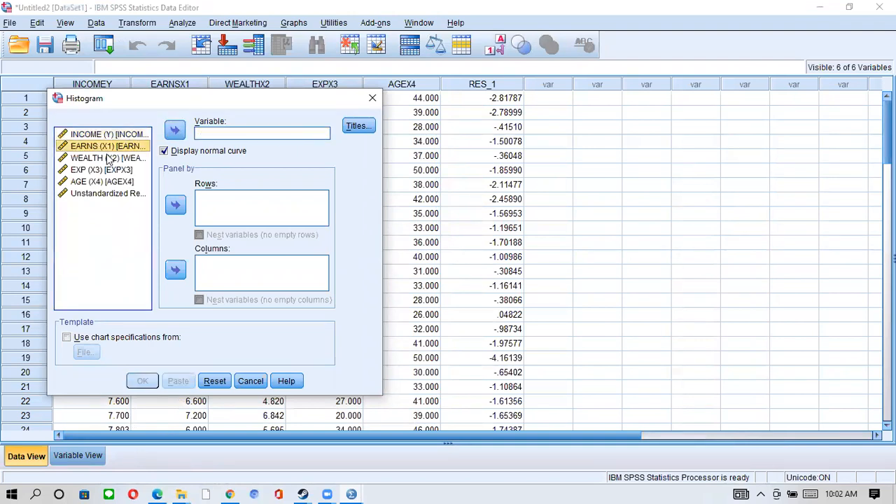
pyautogui.click(109, 160)
pyautogui.click(175, 130)
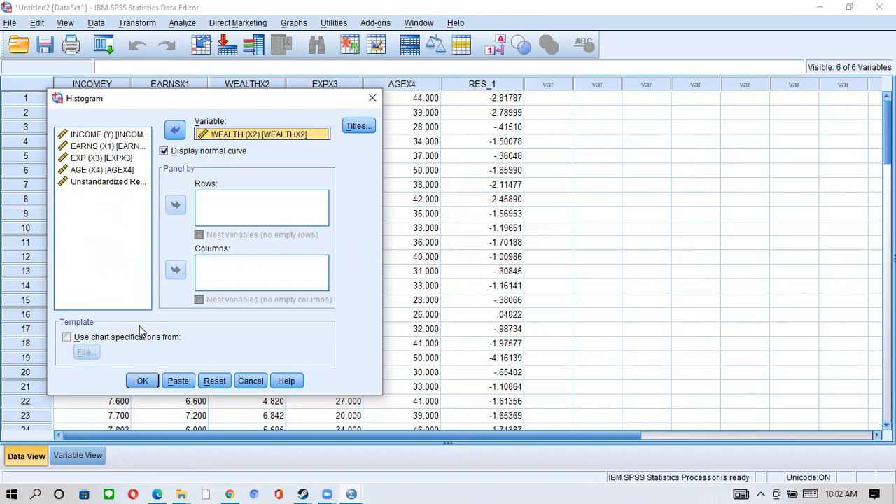
pyautogui.click(142, 382)
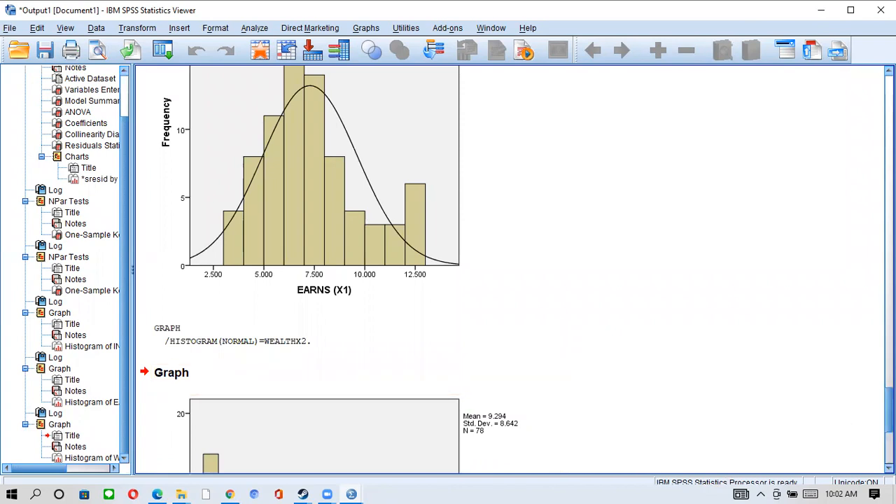
pyautogui.moveTo(890, 413); pyautogui.dragTo(891, 446)
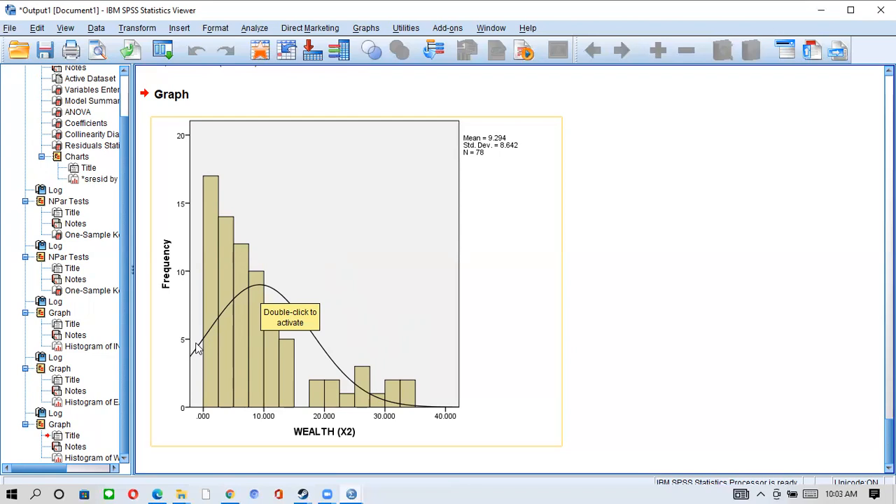
# - Swap WEALTH (X2) for AGE (X4) in the histogram setup, produce the chart with a normal curve, and view it
pyautogui.click(820, 9)
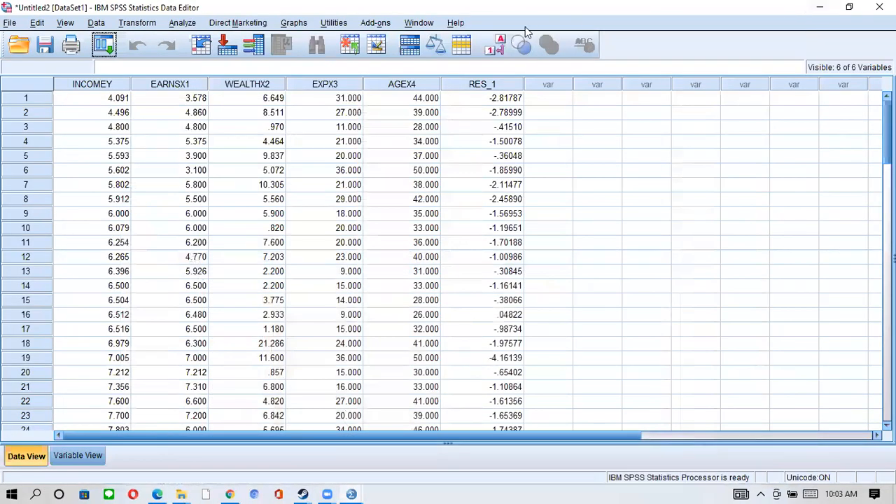
pyautogui.click(291, 22)
pyautogui.moveTo(390, 109)
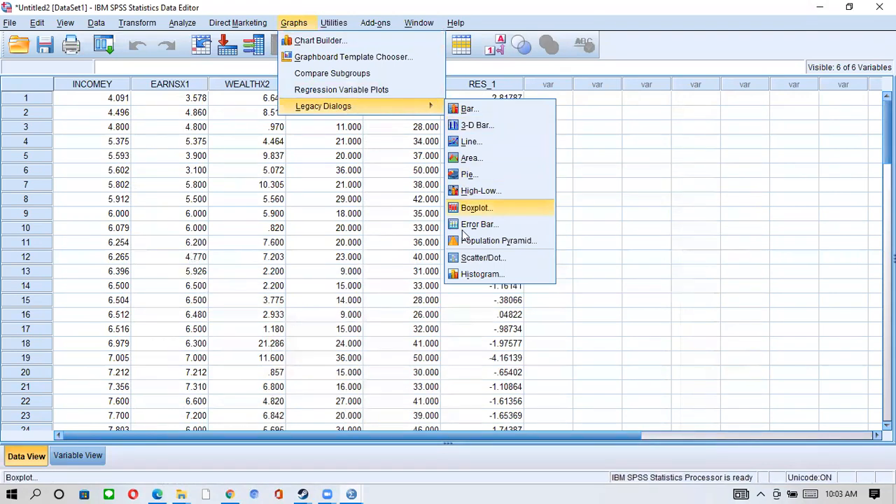
pyautogui.click(462, 274)
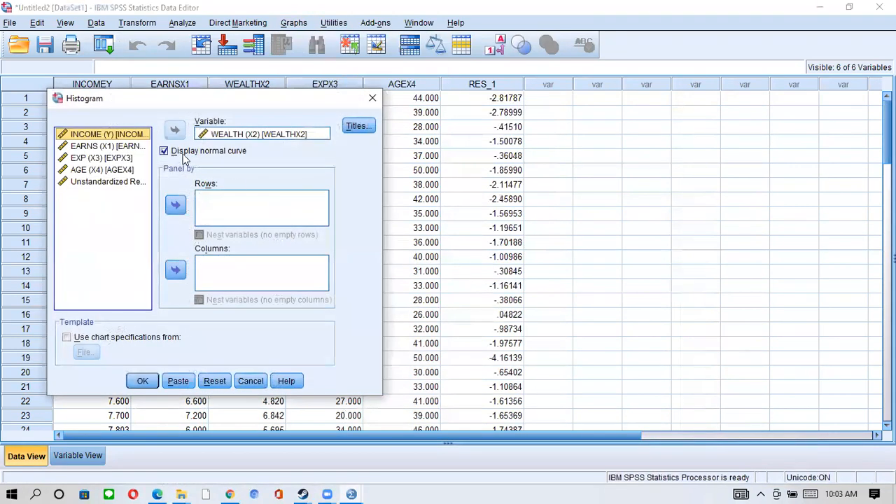
pyautogui.click(254, 135)
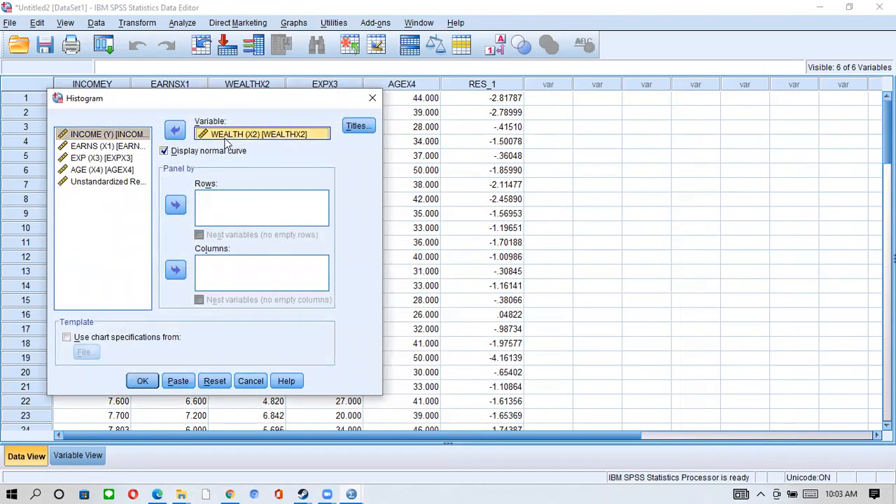
pyautogui.click(176, 131)
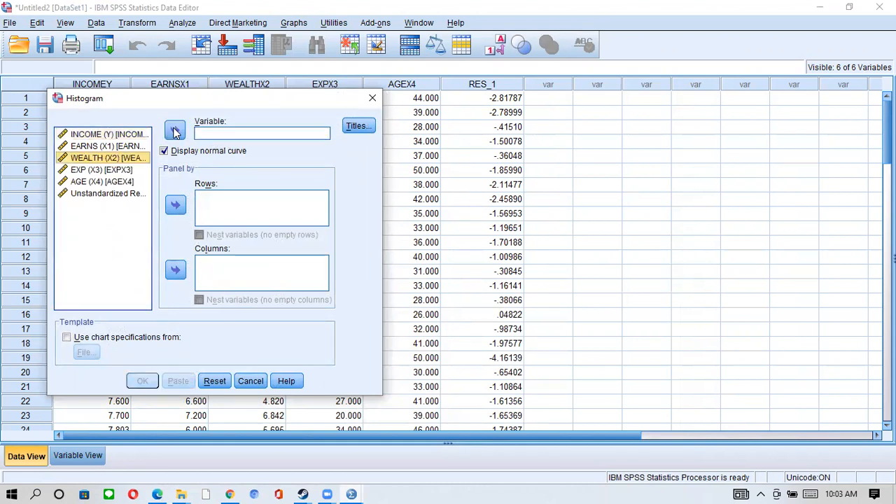
pyautogui.click(123, 181)
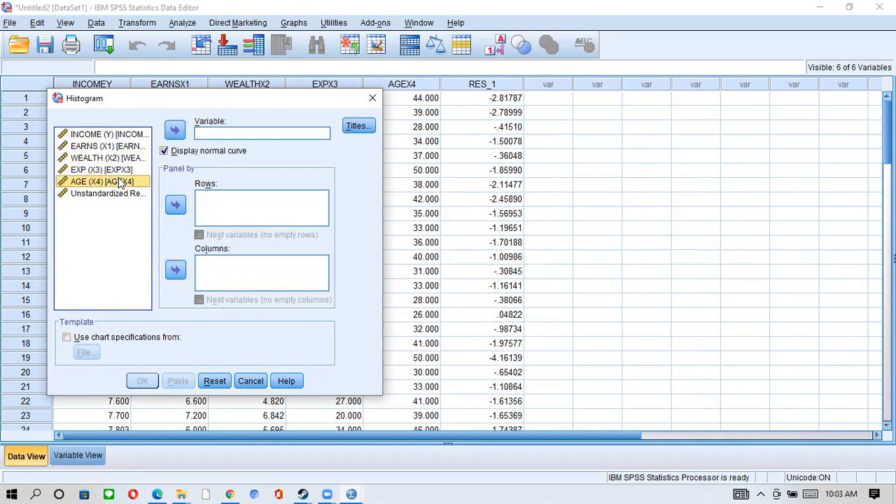
pyautogui.click(176, 131)
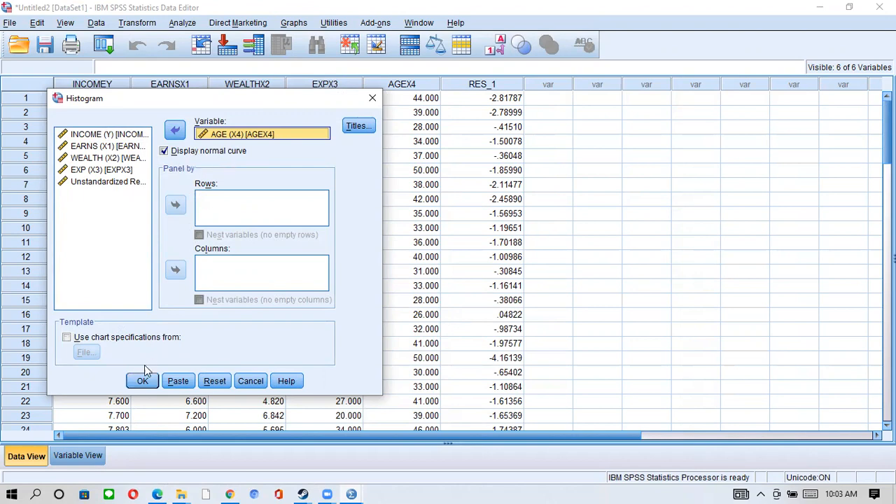
pyautogui.click(143, 381)
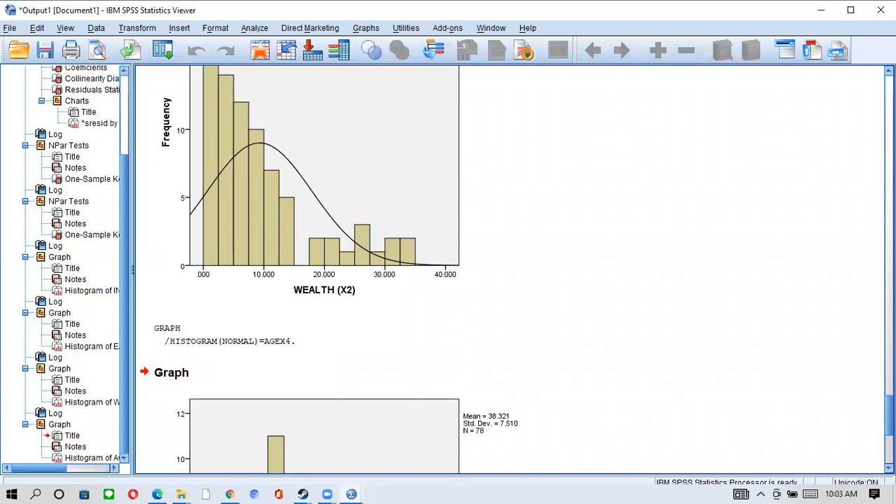
pyautogui.click(440, 373)
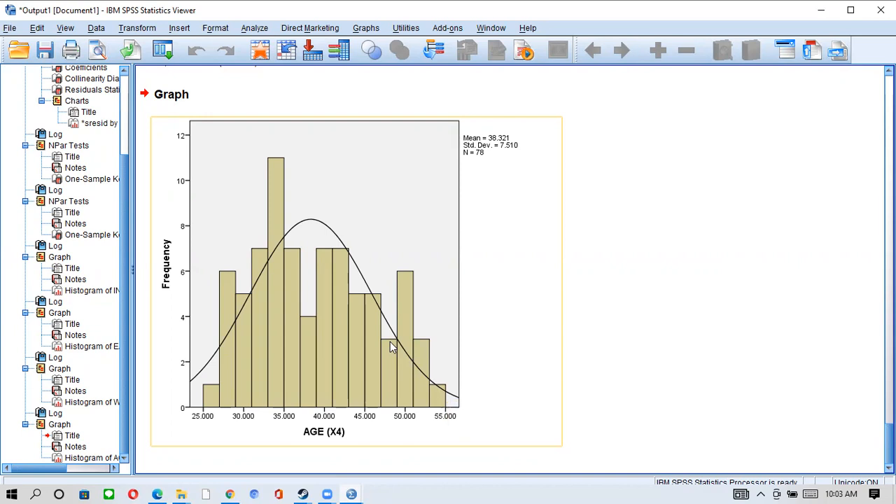
# - Return to the data set and begin computing a new variable with LN_INCOME as the target name
pyautogui.click(820, 14)
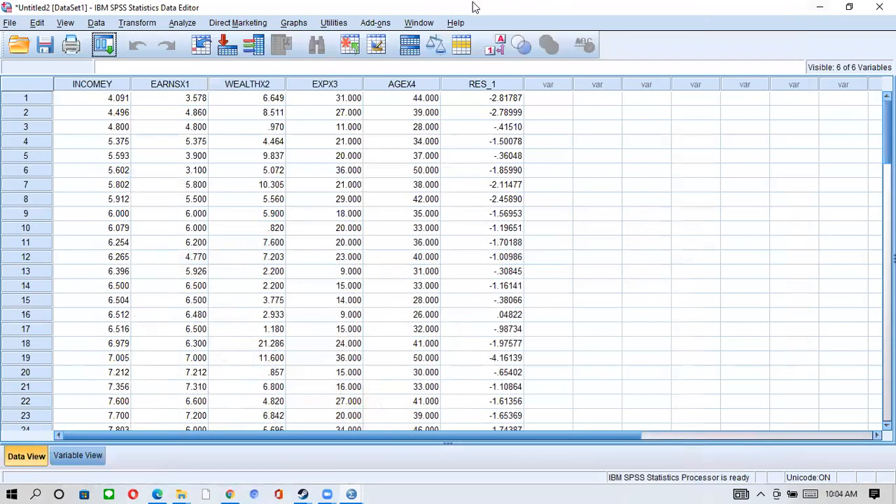
pyautogui.click(144, 28)
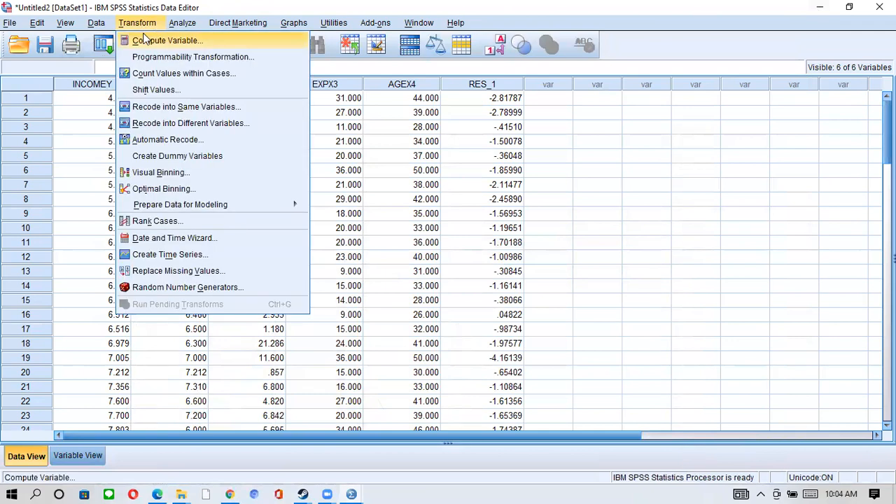
pyautogui.click(147, 40)
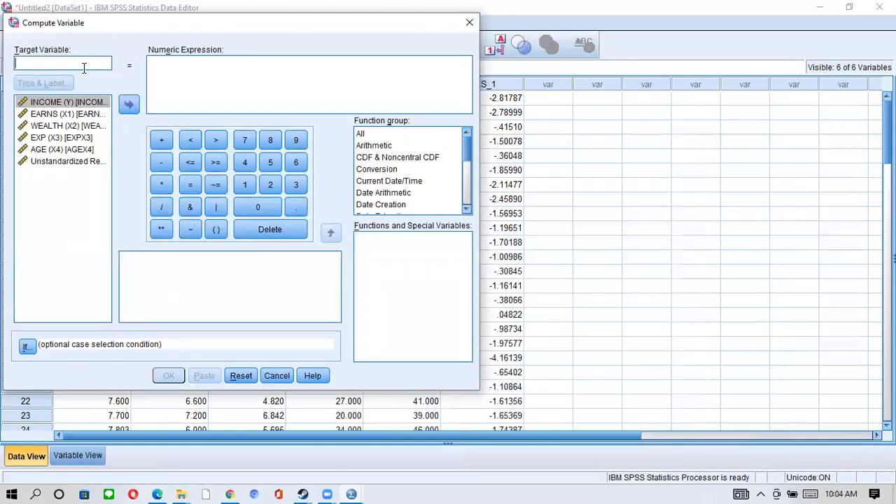
pyautogui.write('l')
pyautogui.press('BackSpace')
pyautogui.write('LN')
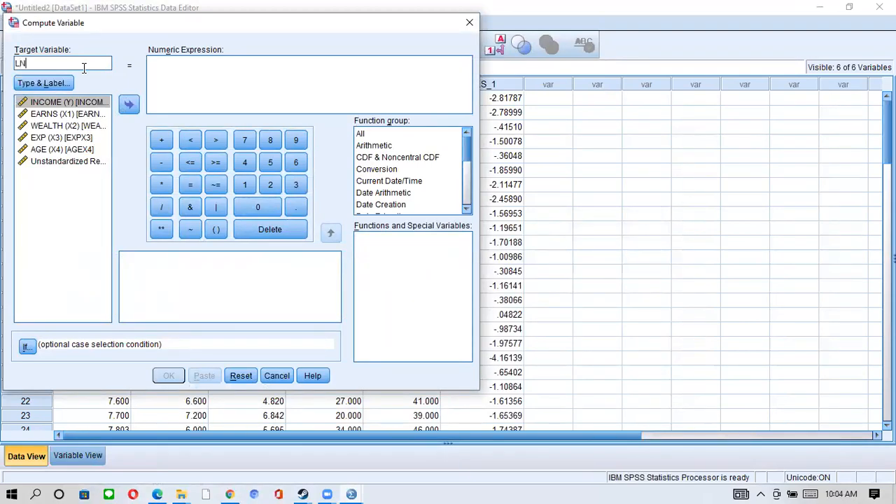
pyautogui.write('_INCOME')
pyautogui.press('Tab')
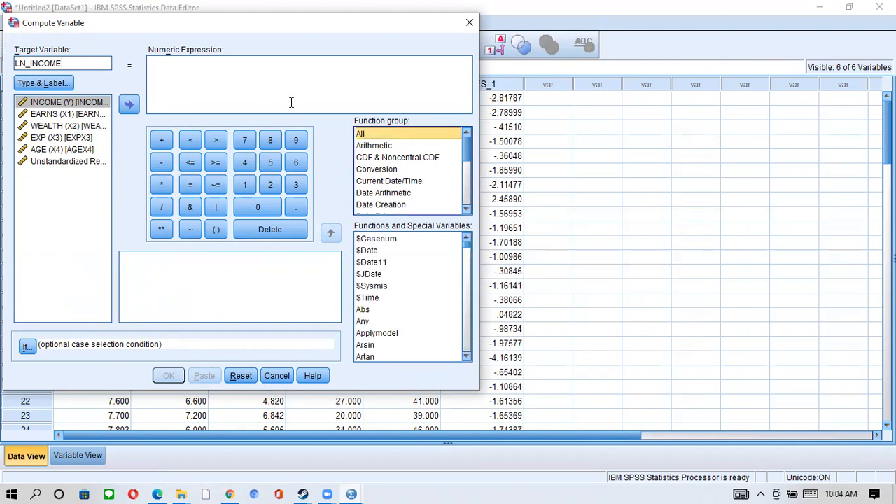
# - Define the numeric expression as LN(INCOMEY), run the computation and return to the data set
pyautogui.moveTo(467, 258); pyautogui.dragTo(455, 293)
pyautogui.doubleClick(361, 255)
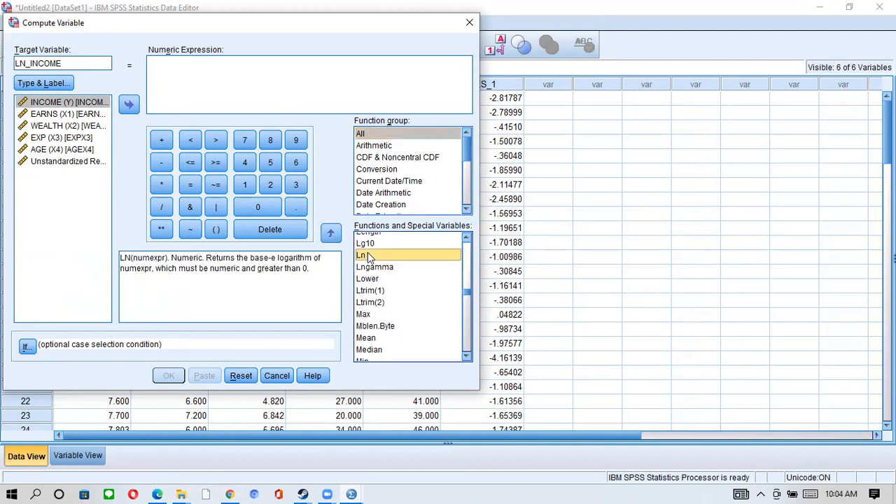
pyautogui.doubleClick(77, 105)
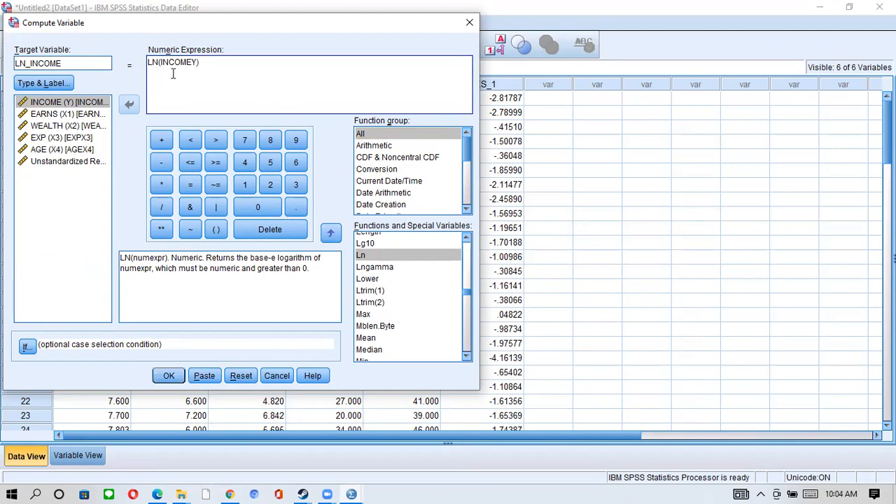
pyautogui.click(164, 376)
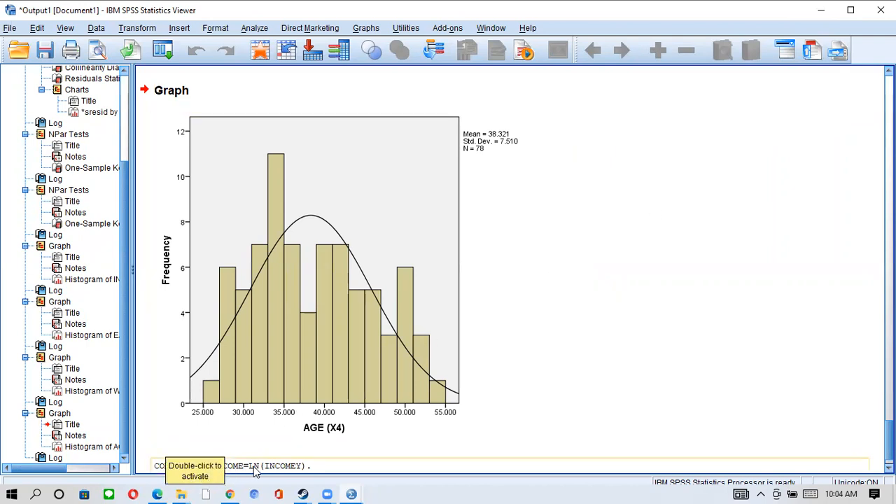
pyautogui.click(816, 11)
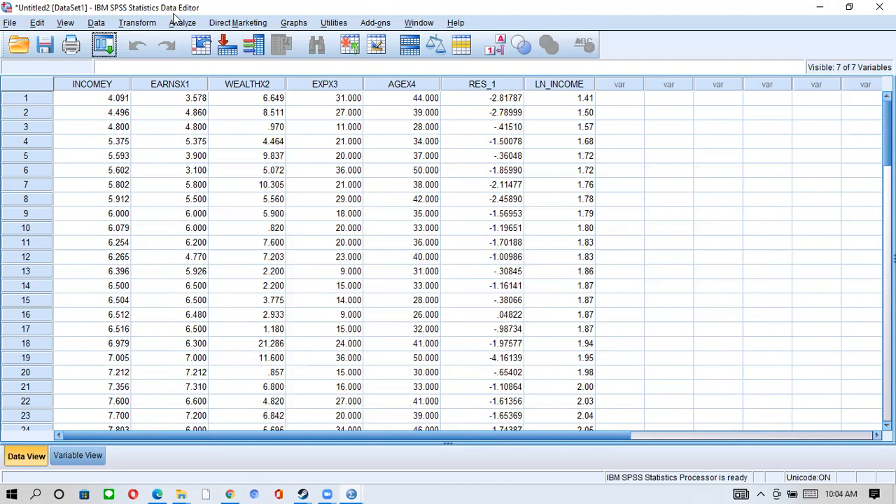
# - Begin another variable computation and change the target variable name to LN_EARNS
pyautogui.click(146, 23)
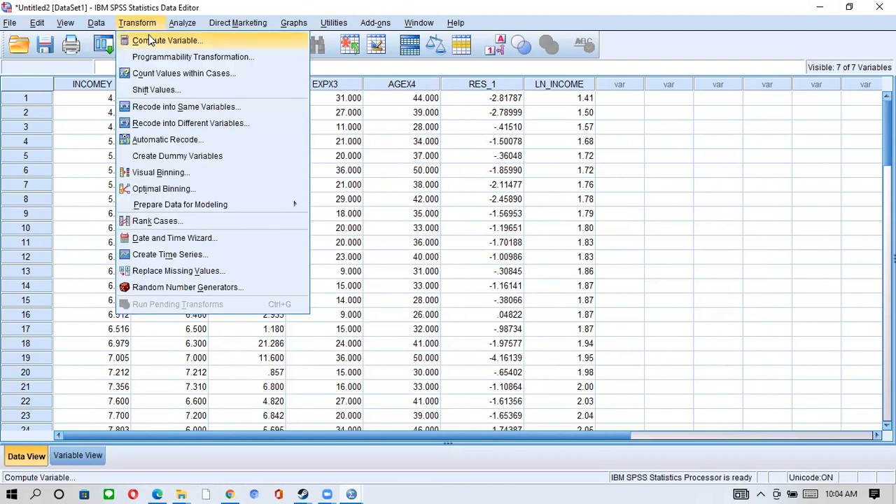
pyautogui.click(149, 40)
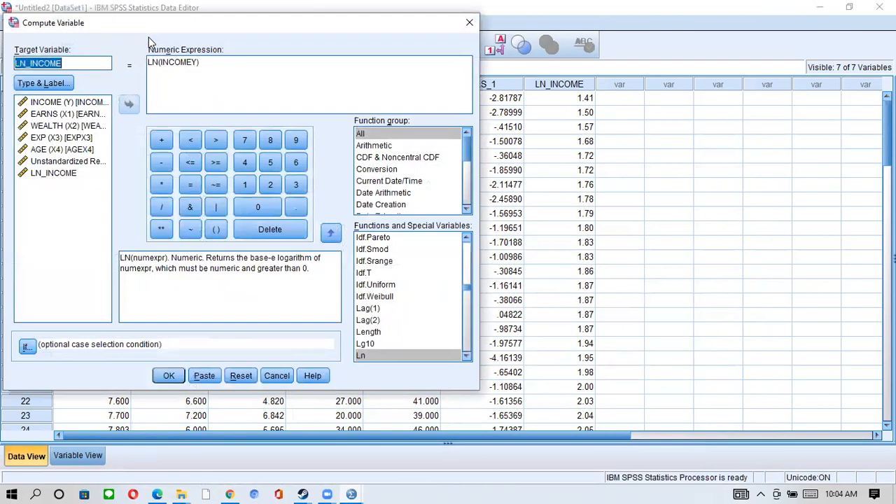
pyautogui.click(75, 64)
pyautogui.press('BackSpace')
pyautogui.press('BackSpace')
pyautogui.press('BackSpace')
pyautogui.press('BackSpace')
pyautogui.press('BackSpace')
pyautogui.press('BackSpace')
pyautogui.write('EARNS')
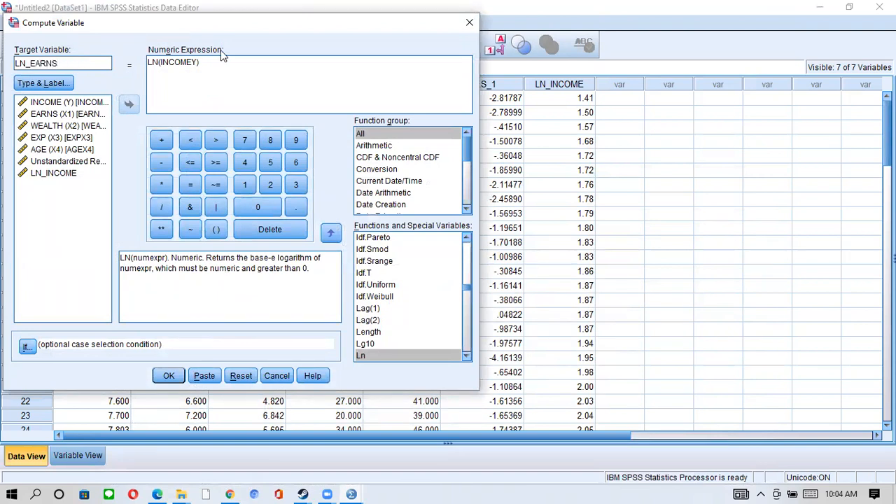
# - Replace the argument of the LN function with EARNS (X1), compute the variable and return to the data set
pyautogui.moveTo(199, 62); pyautogui.dragTo(162, 61)
pyautogui.press('Delete')
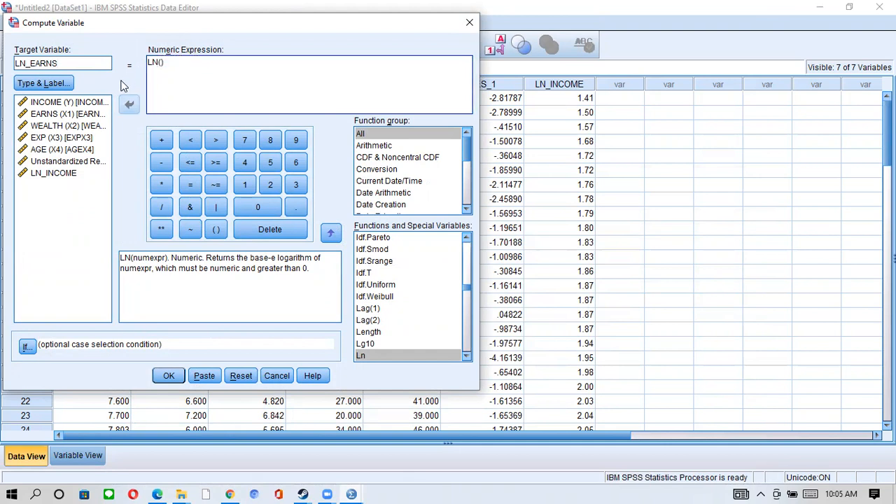
pyautogui.click(82, 119)
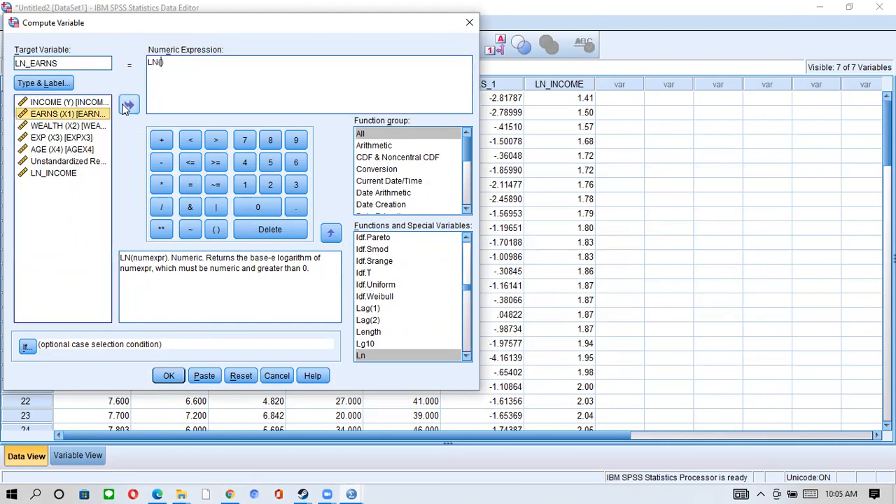
pyautogui.click(129, 104)
pyautogui.click(168, 376)
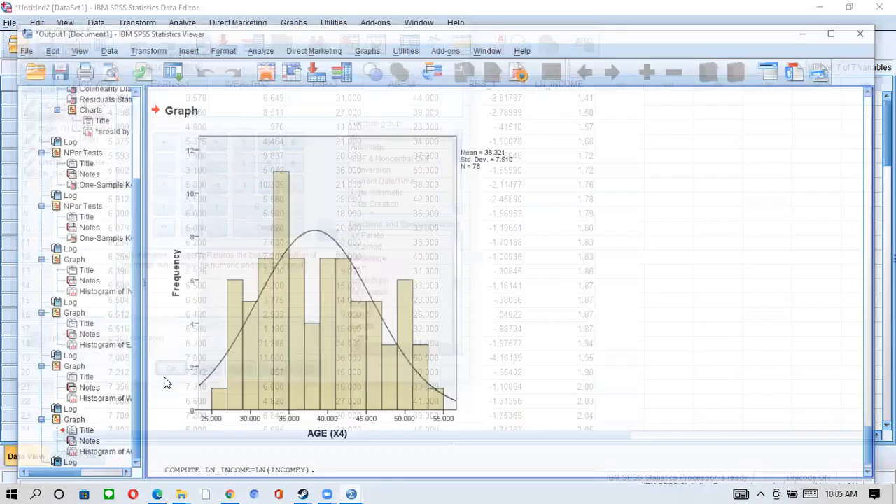
pyautogui.click(820, 10)
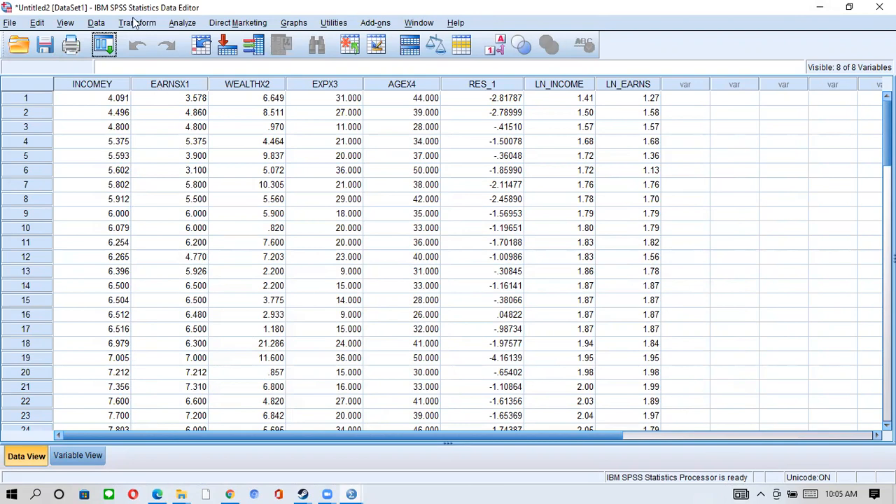
# - Reopen the variable computation and rename the target variable as LN_WEALTH
pyautogui.click(136, 23)
pyautogui.click(141, 41)
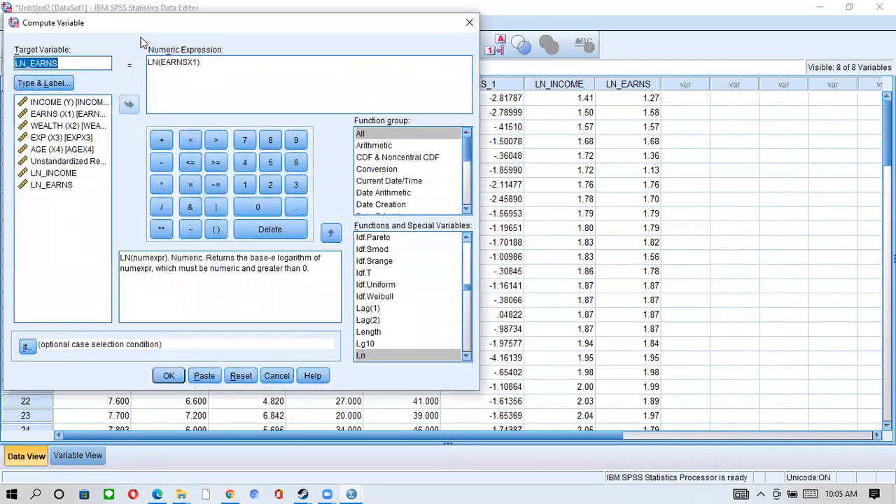
pyautogui.click(84, 63)
pyautogui.press('BackSpace')
pyautogui.press('BackSpace')
pyautogui.press('BackSpace')
pyautogui.press('BackSpace')
pyautogui.press('BackSpace')
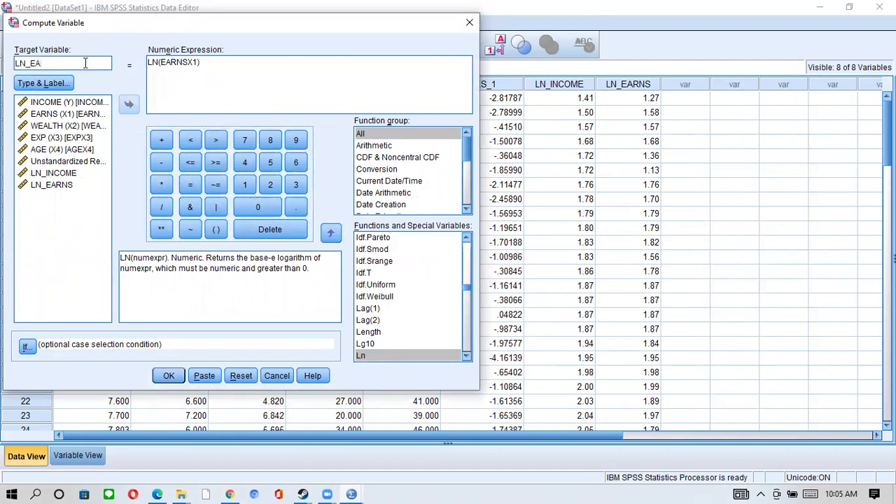
pyautogui.write('WEALTH')
# - Change the numeric expression to LN(WEALTHX2), run the computation and go back to the data set
pyautogui.moveTo(196, 63); pyautogui.dragTo(162, 63)
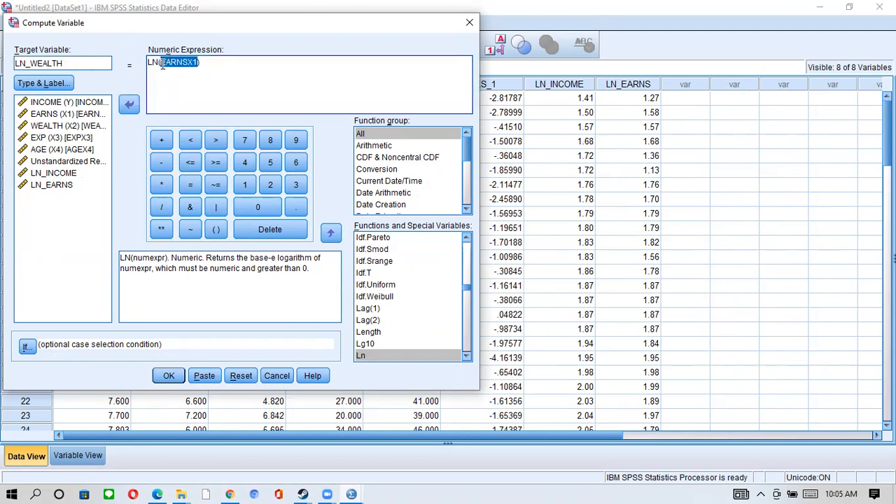
pyautogui.press('BackSpace')
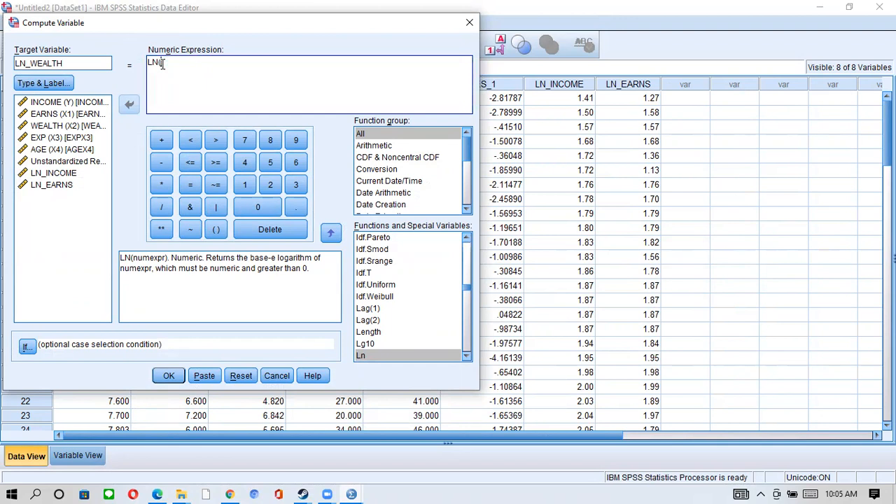
pyautogui.click(58, 126)
pyautogui.click(128, 105)
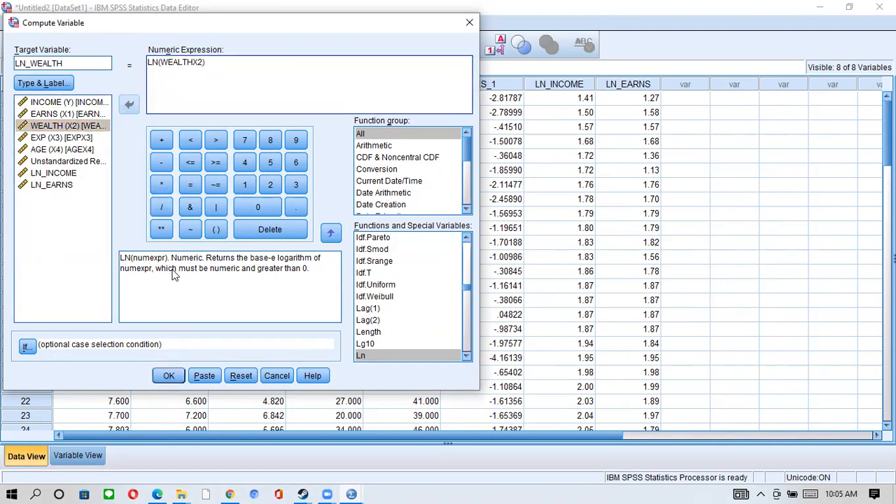
pyautogui.click(167, 380)
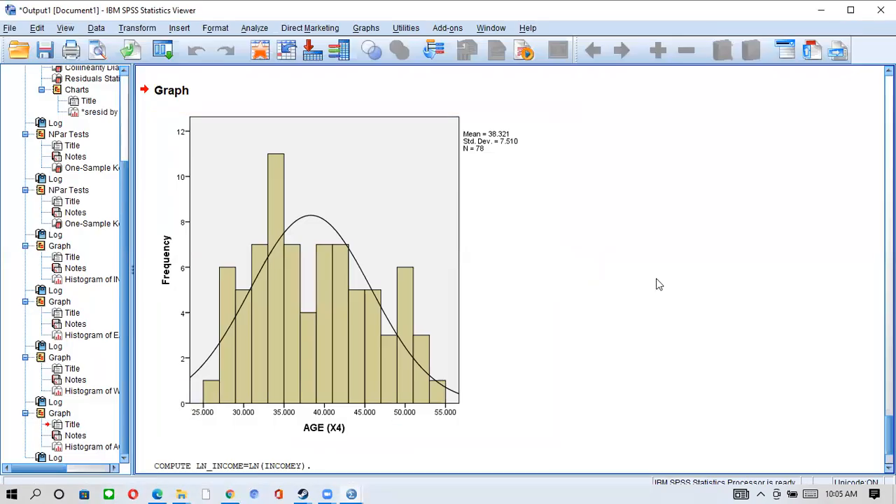
pyautogui.click(820, 10)
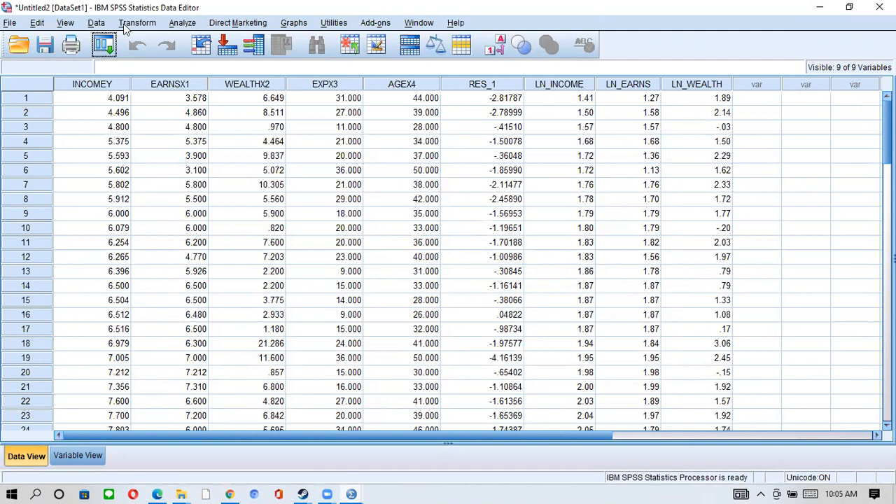
# - Set up one more computed variable with the target name LN_AGE
pyautogui.click(136, 23)
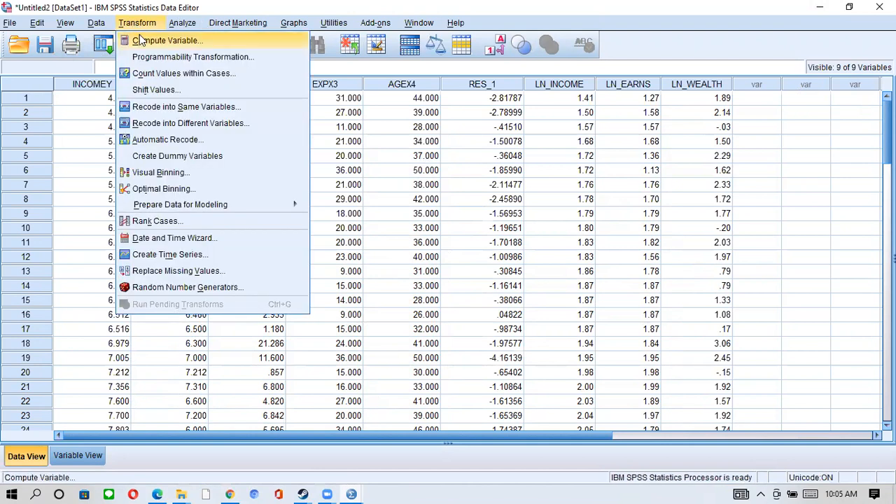
pyautogui.click(161, 40)
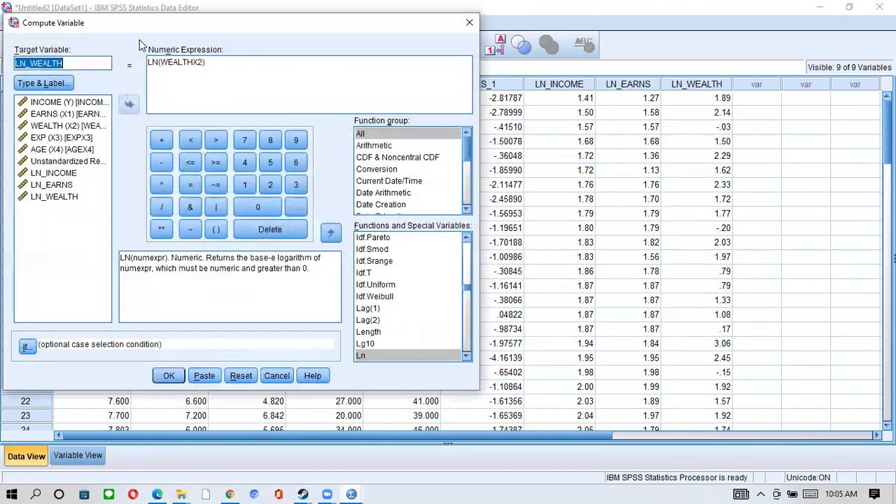
pyautogui.click(77, 62)
pyautogui.press('BackSpace')
pyautogui.press('BackSpace')
pyautogui.press('BackSpace')
pyautogui.press('BackSpace')
pyautogui.press('BackSpace')
pyautogui.press('BackSpace')
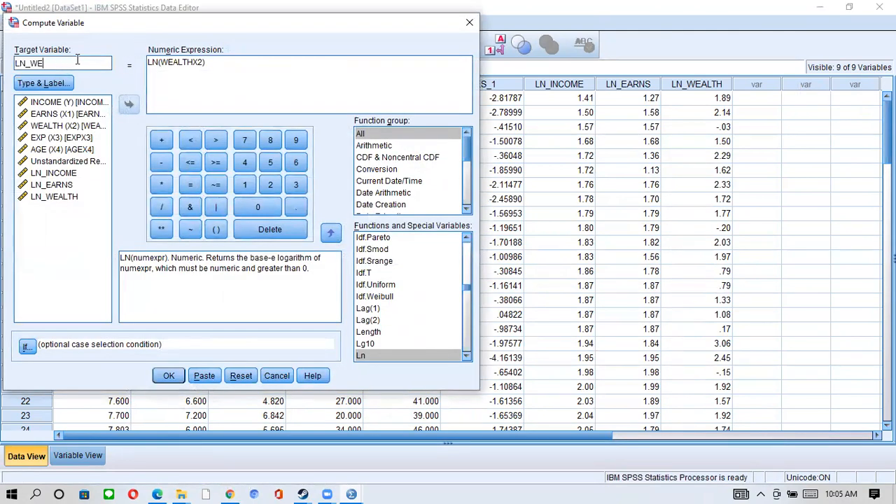
pyautogui.write('AGE')
# - Edit the numeric expression to LN(AGEX4), compute the variable and return to the data set
pyautogui.moveTo(204, 61); pyautogui.dragTo(162, 62)
pyautogui.press('BackSpace')
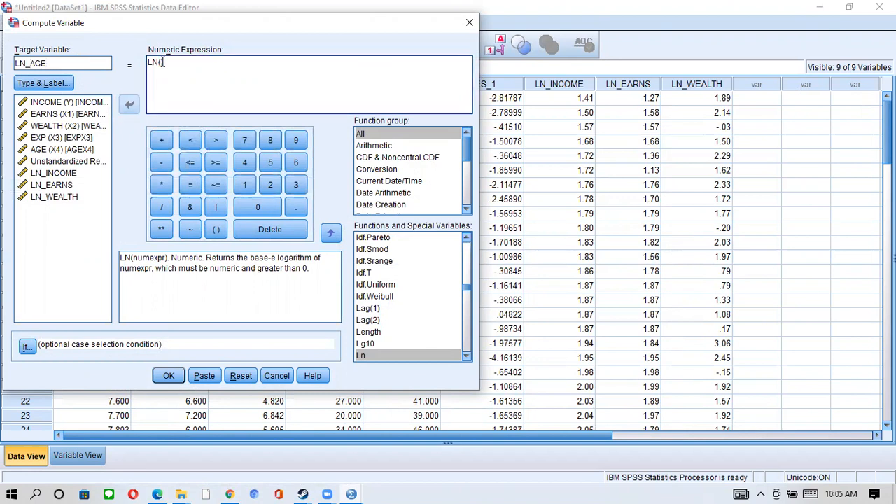
pyautogui.doubleClick(57, 149)
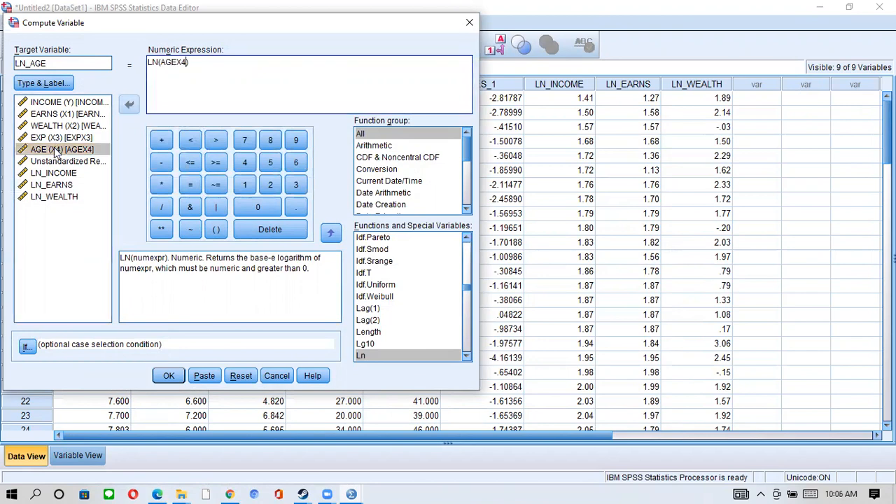
pyautogui.click(173, 375)
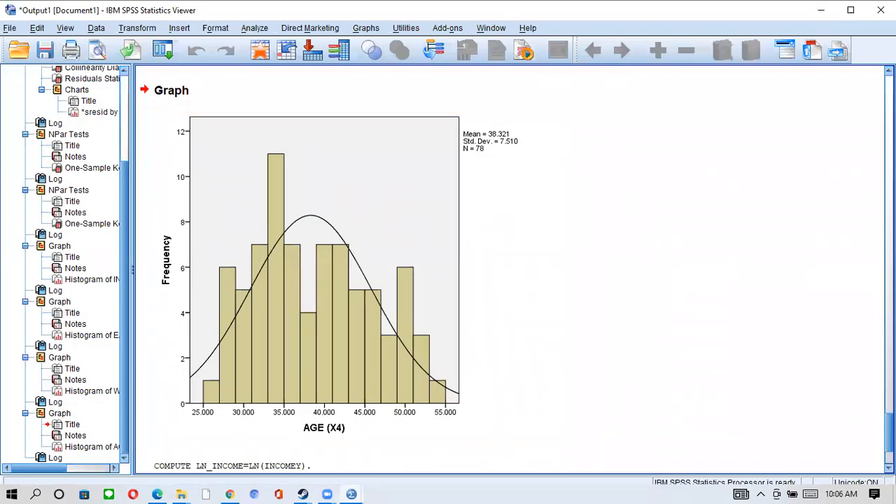
pyautogui.click(822, 10)
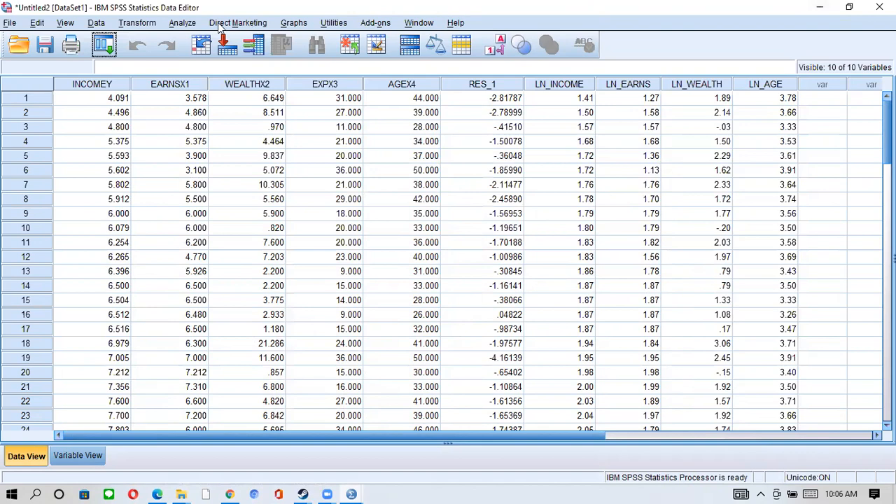
# - Replace INCOME (Y) with LN_INCOME as the dependent variable of the linear regression
pyautogui.click(183, 23)
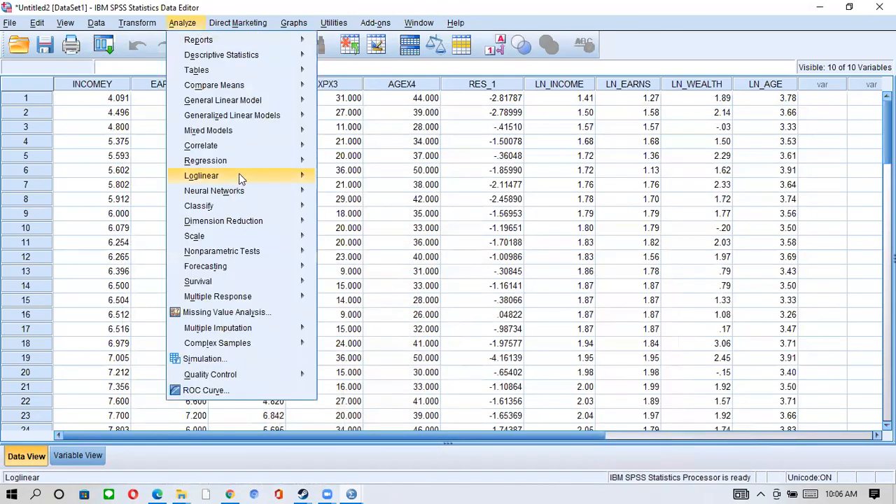
pyautogui.moveTo(238, 160)
pyautogui.click(346, 180)
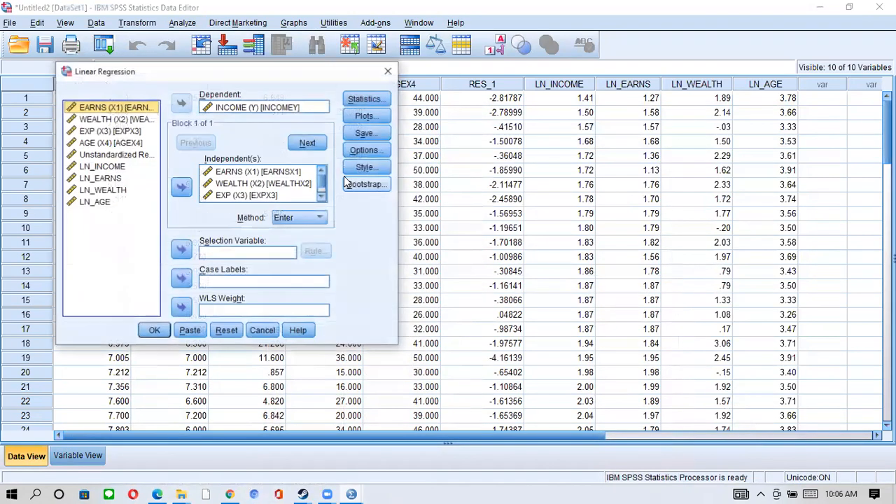
pyautogui.click(248, 107)
pyautogui.click(183, 103)
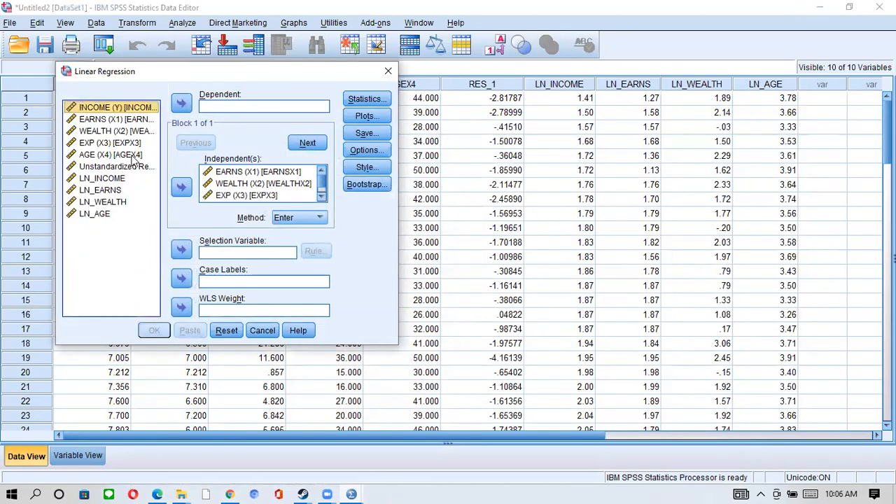
pyautogui.click(120, 179)
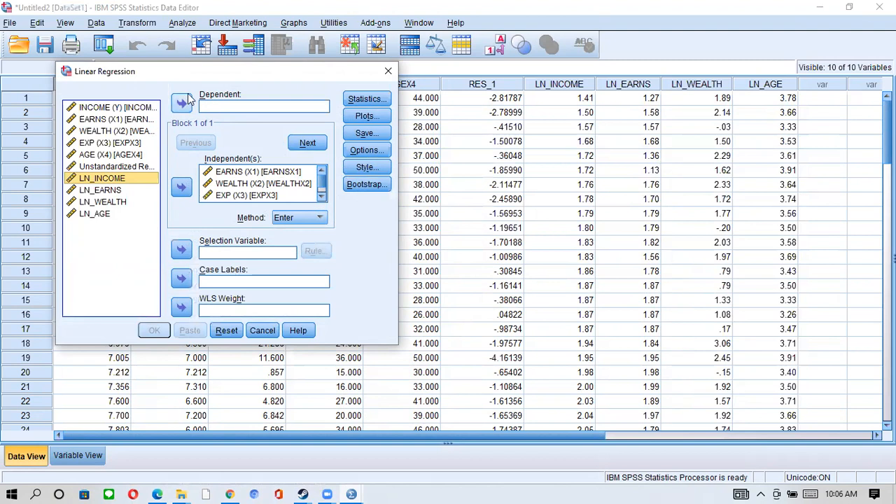
pyautogui.click(186, 104)
# - Remove all of the untransformed predictors from the independent variables of the linear regression
pyautogui.click(245, 172)
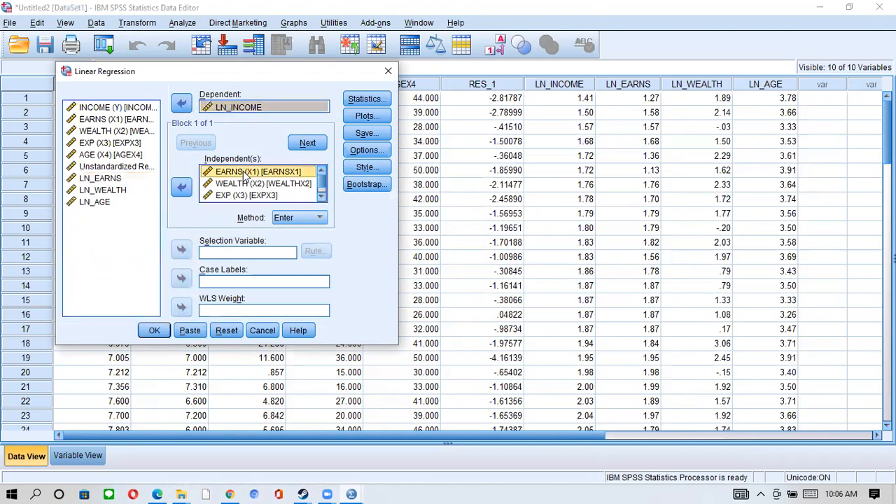
pyautogui.hotkey('ctrl', 'a')
pyautogui.click(181, 189)
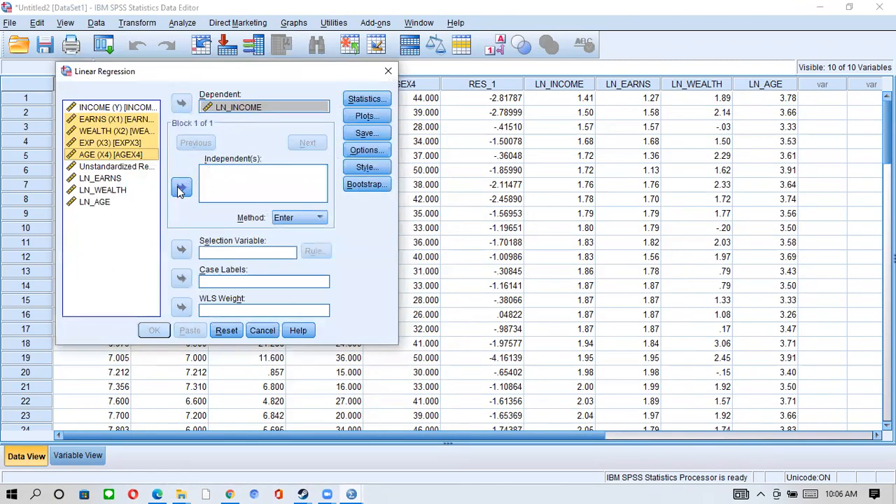
# - Enter LN_EARNS, LN_WEALTH, LN_AGE and EXP (X3) as the independent variables and run the regression
pyautogui.click(119, 179)
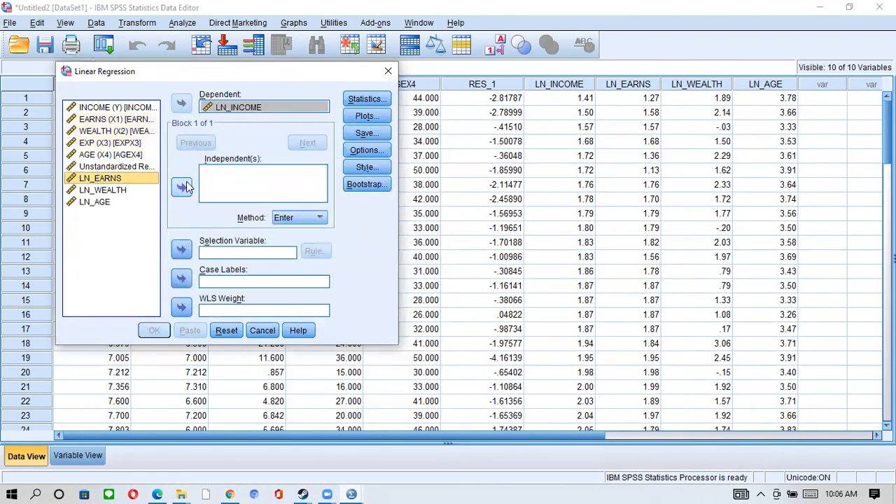
pyautogui.click(184, 187)
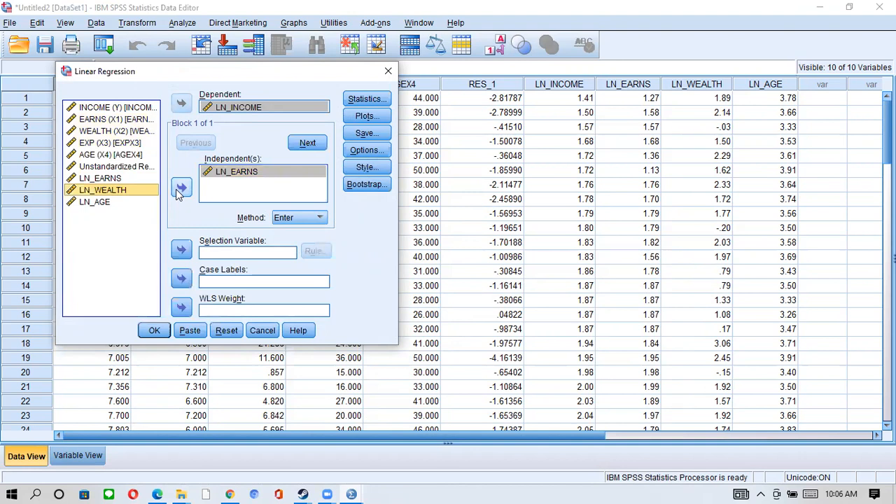
pyautogui.click(180, 188)
pyautogui.click(117, 201)
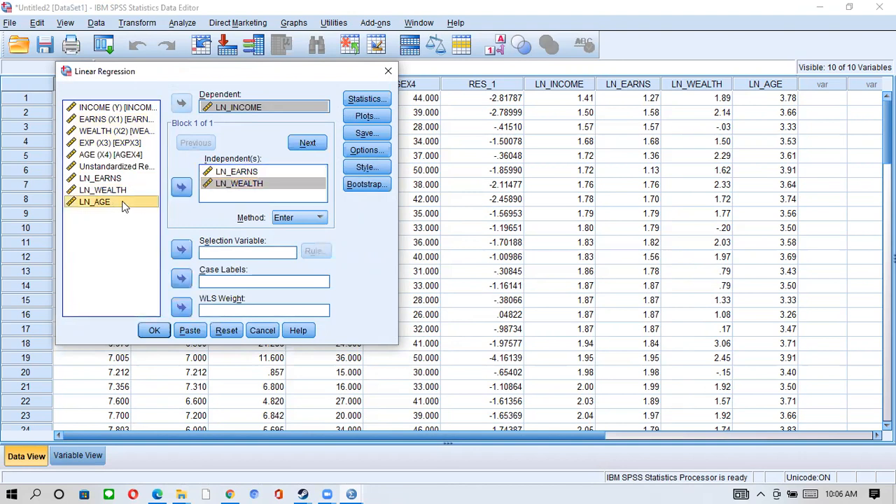
pyautogui.click(180, 187)
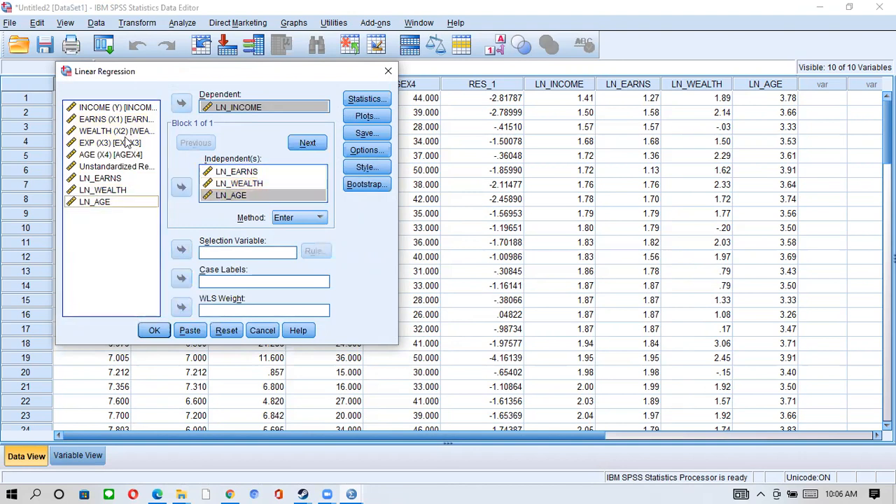
pyautogui.click(180, 187)
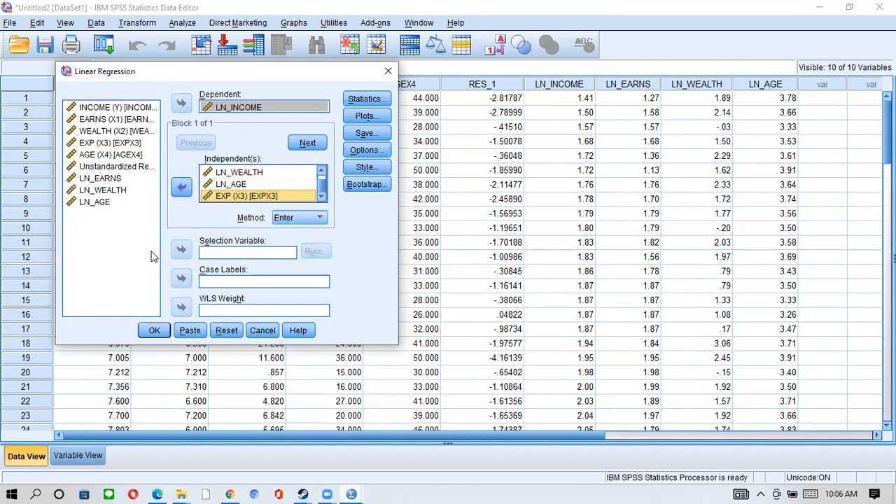
pyautogui.click(151, 332)
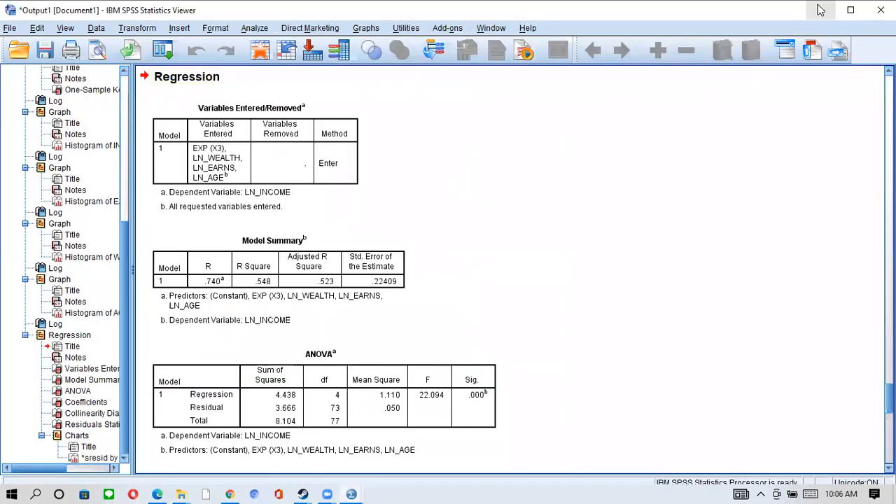
# - Return to the data set, open the legacy one-sample Kolmogorov-Smirnov test and clear all variables from its test list
pyautogui.click(821, 10)
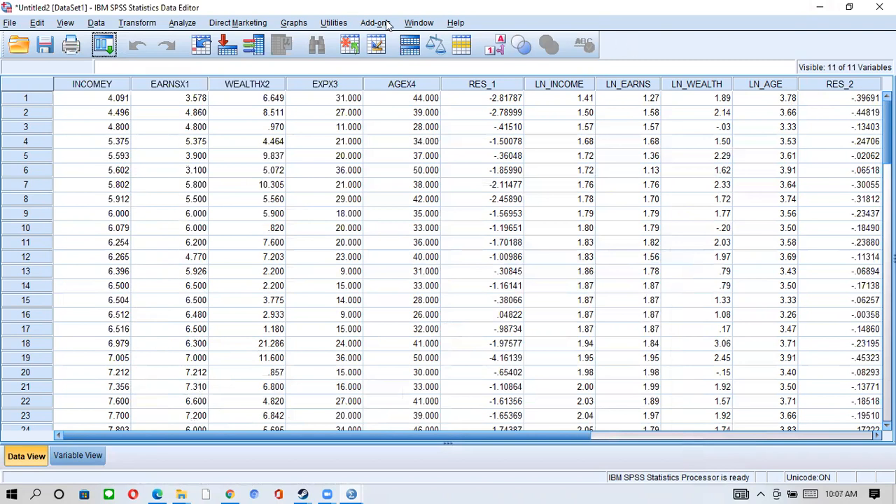
pyautogui.click(181, 25)
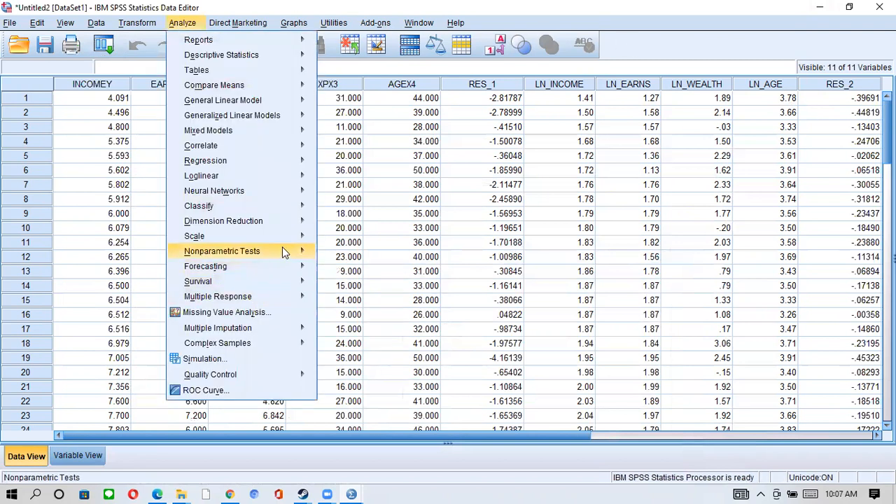
pyautogui.moveTo(284, 251)
pyautogui.moveTo(423, 306)
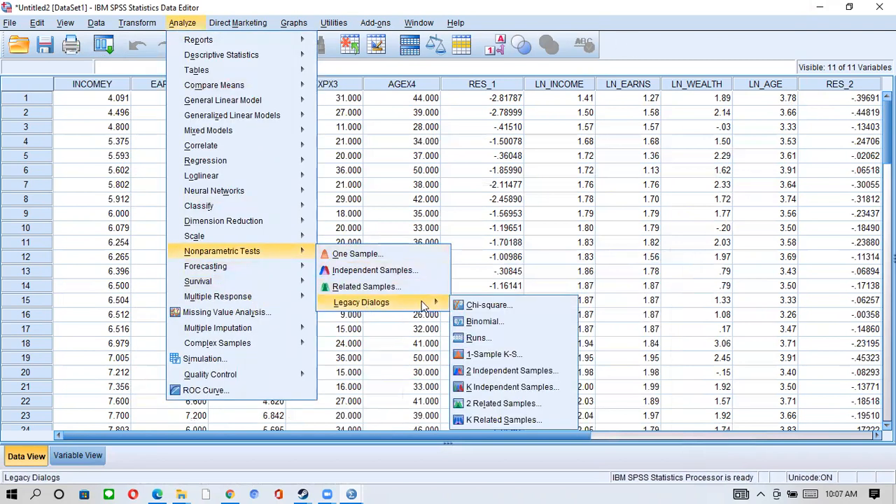
pyautogui.click(480, 356)
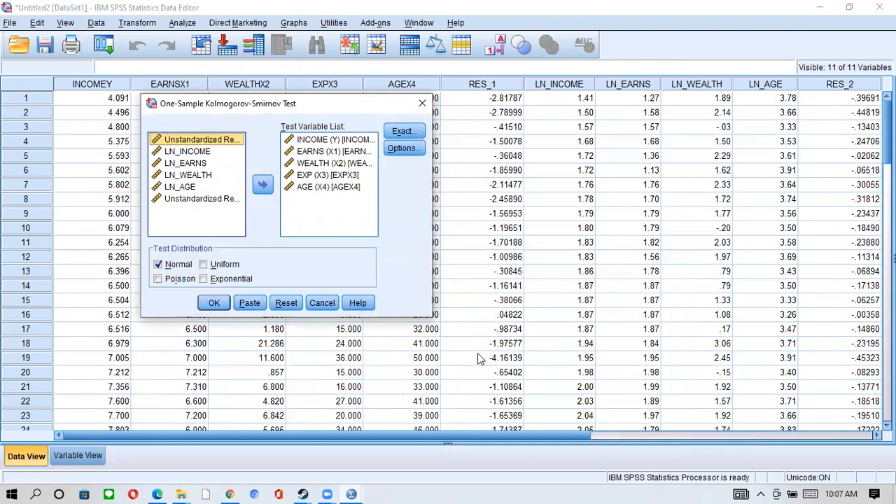
pyautogui.click(318, 142)
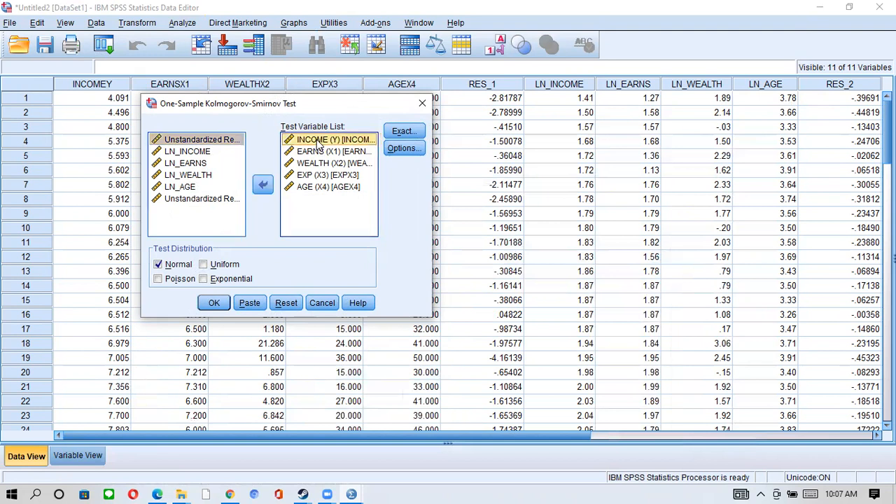
pyautogui.hotkey('ctrl', 'a')
pyautogui.click(263, 185)
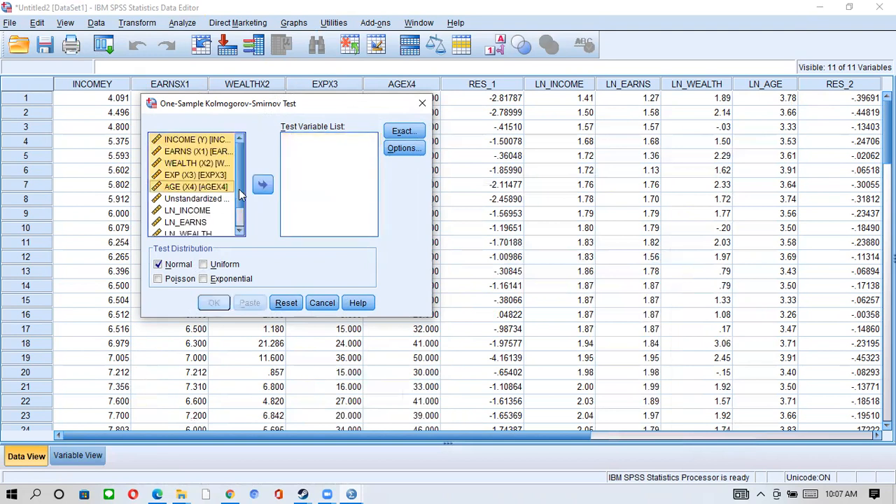
# - Add the new regression's unstandardized residual (RES_2) as the test variable and run the Kolmogorov-Smirnov test against the normal distribution
pyautogui.scroll(-1, 239, 189)
pyautogui.click(217, 231)
pyautogui.click(259, 189)
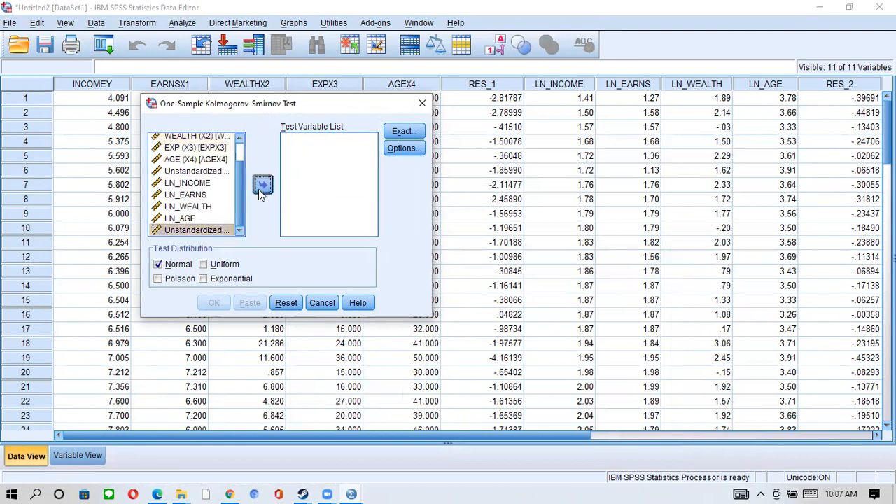
pyautogui.click(213, 303)
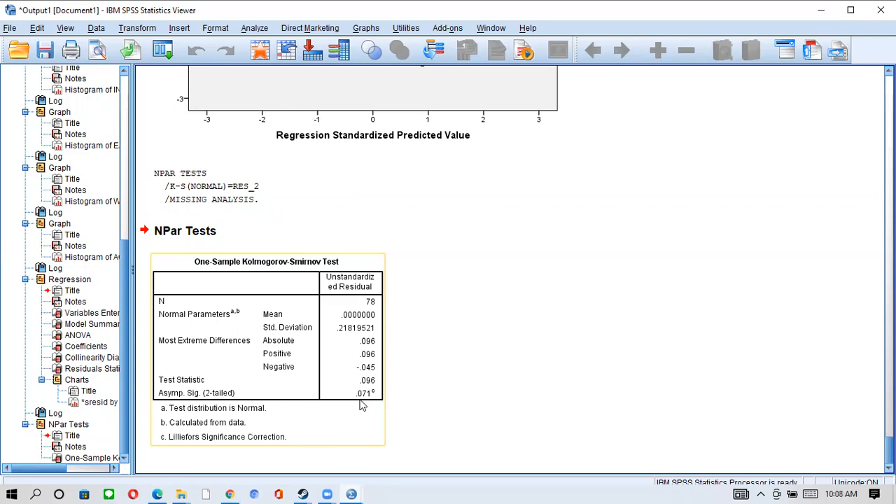
# - Go back to the data set, reopen the one-sample Kolmogorov-Smirnov test and remove the unstandardized residual from the test variables
pyautogui.click(824, 12)
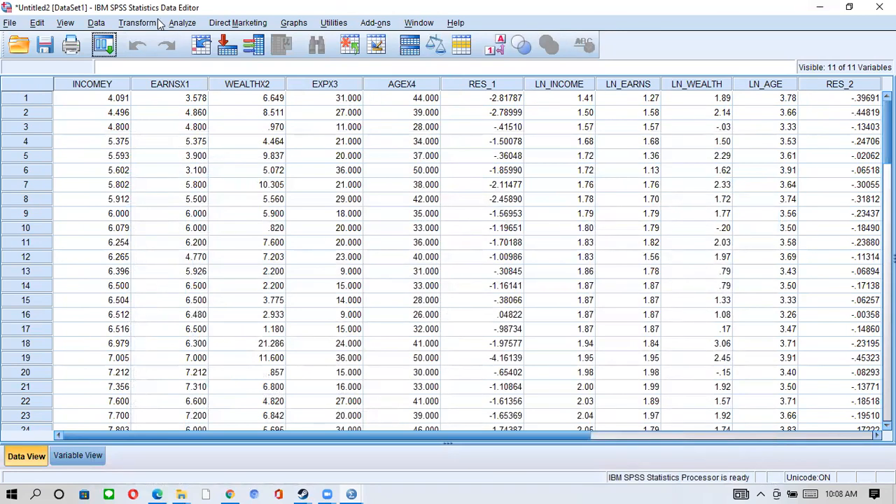
pyautogui.click(180, 26)
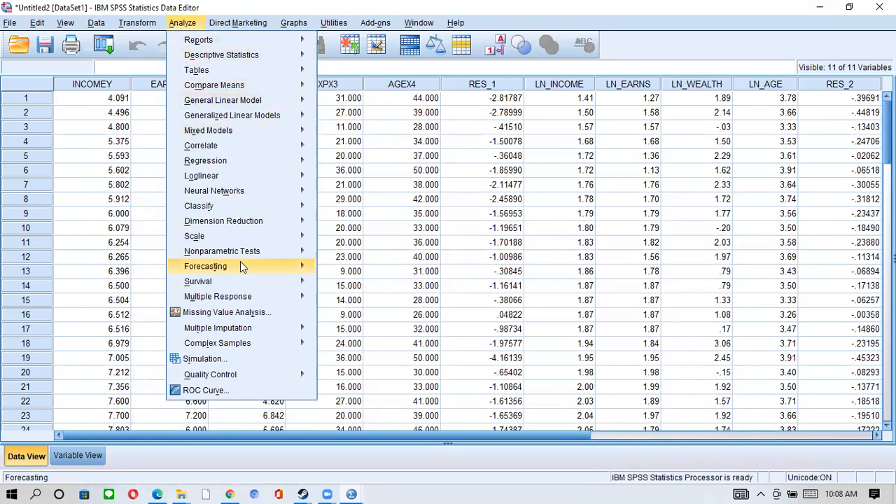
pyautogui.moveTo(295, 256)
pyautogui.moveTo(373, 301)
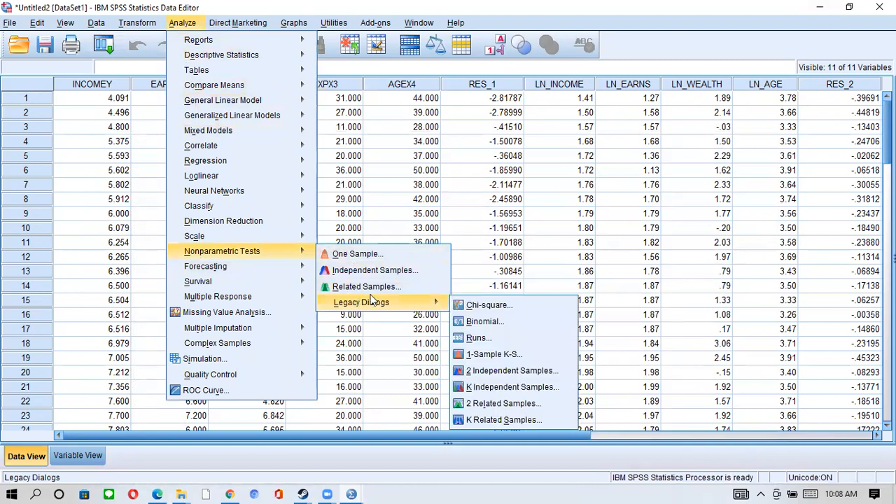
pyautogui.click(474, 354)
pyautogui.click(326, 141)
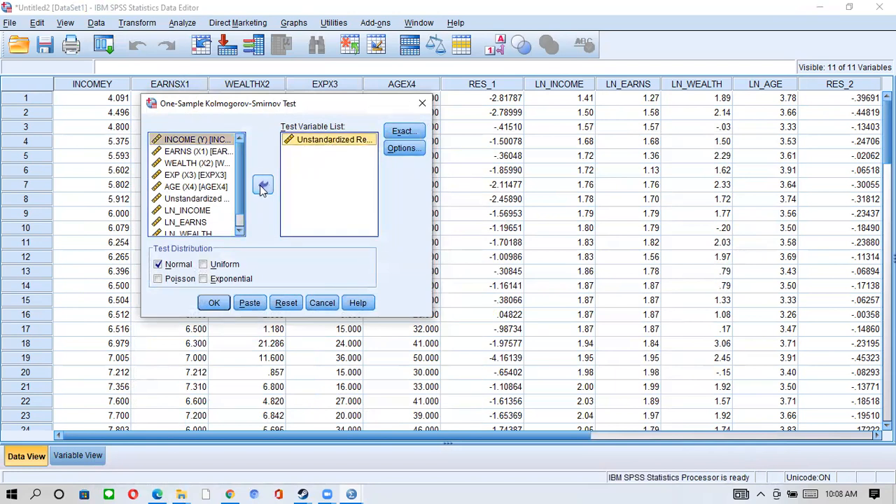
pyautogui.click(262, 186)
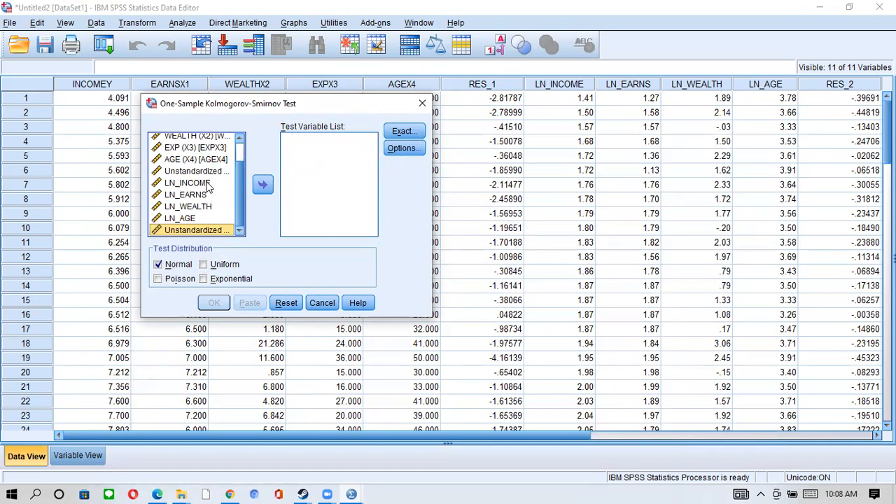
# - Add LN_INCOME, LN_EARNS, LN_WEALTH, LN_AGE and EXP (X3) as test variables, run the normality test and select its output table
pyautogui.click(187, 182)
pyautogui.click(263, 185)
pyautogui.click(205, 192)
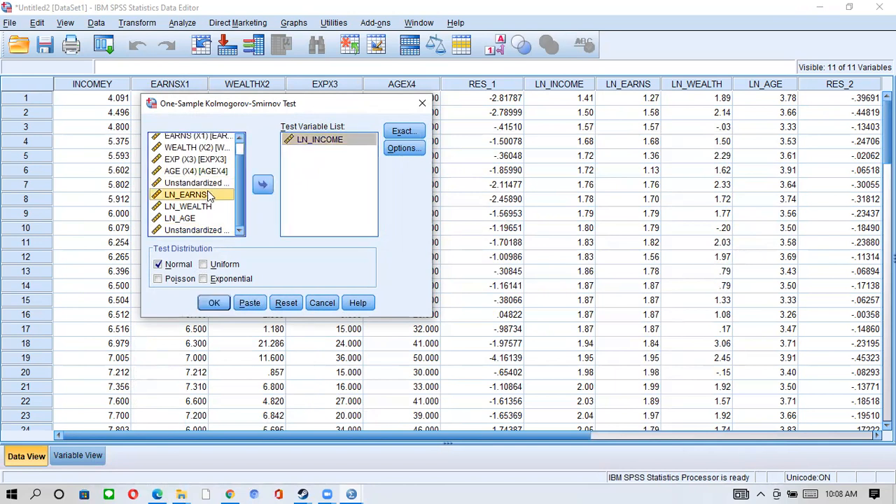
pyautogui.click(262, 186)
pyautogui.click(199, 207)
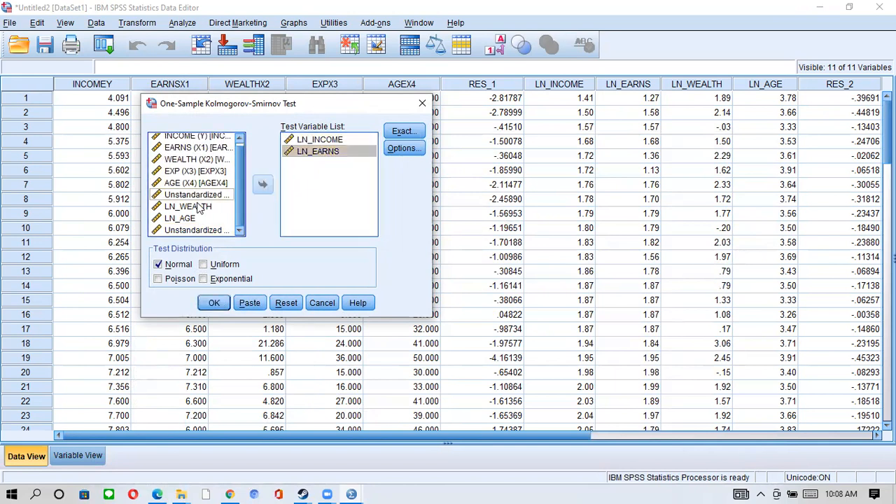
pyautogui.click(264, 186)
pyautogui.click(199, 211)
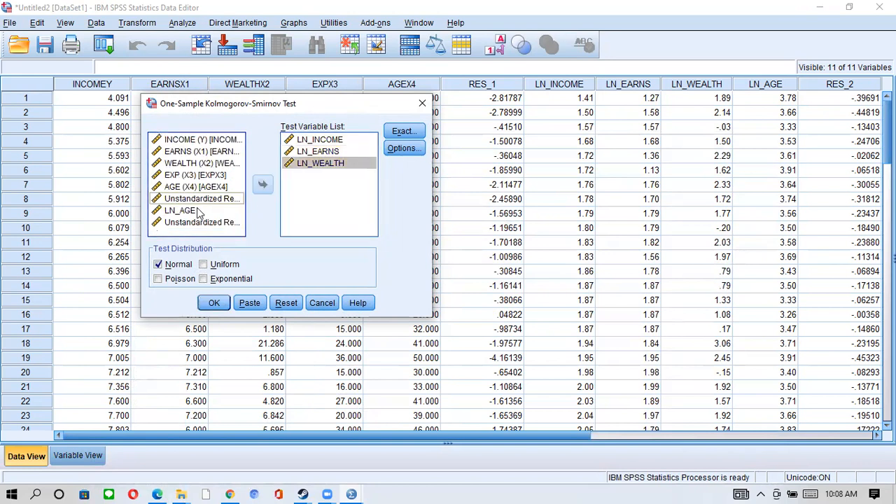
pyautogui.click(263, 186)
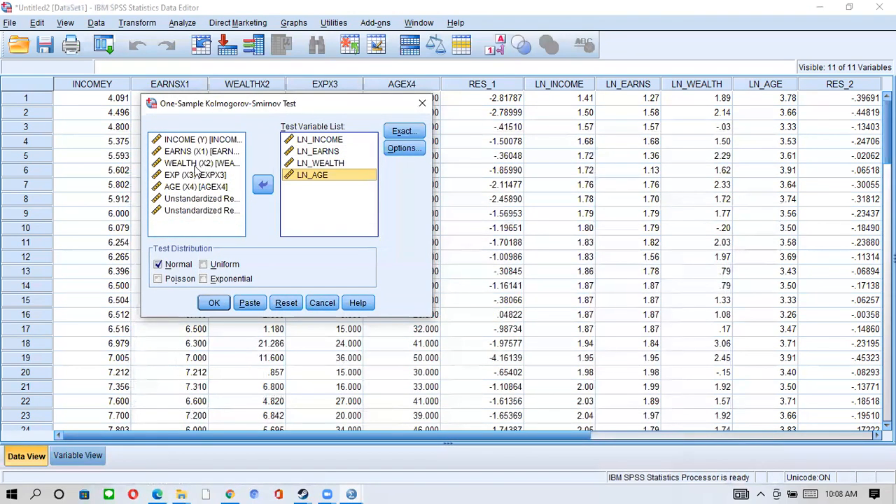
pyautogui.click(194, 175)
pyautogui.click(263, 185)
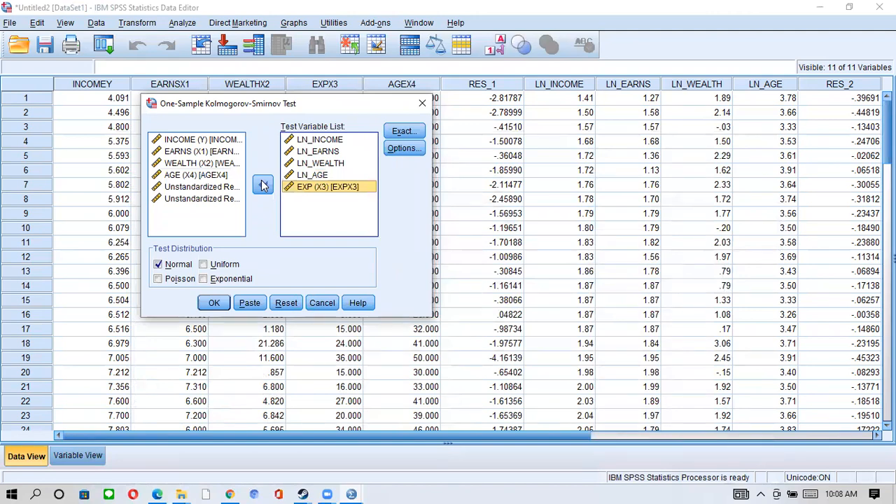
pyautogui.click(215, 302)
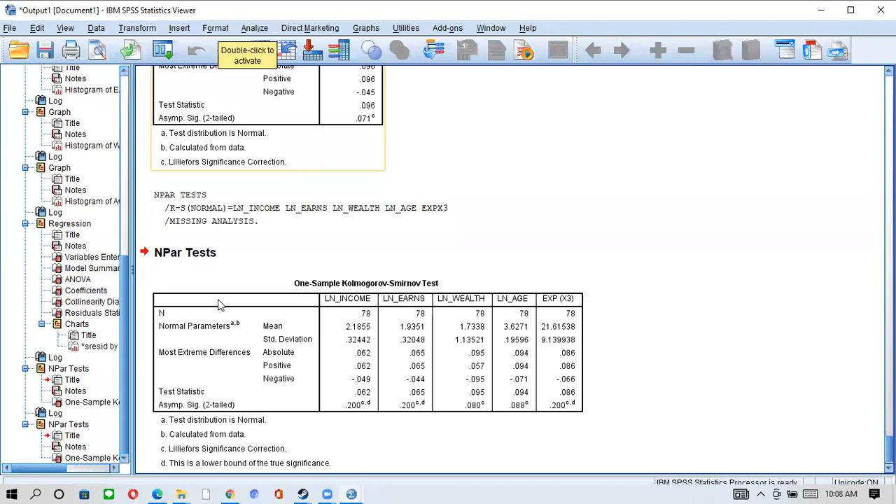
pyautogui.click(218, 304)
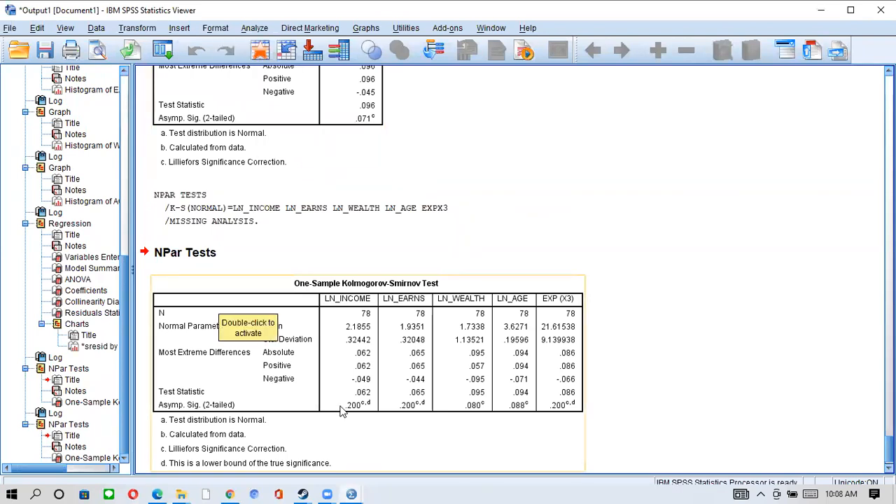